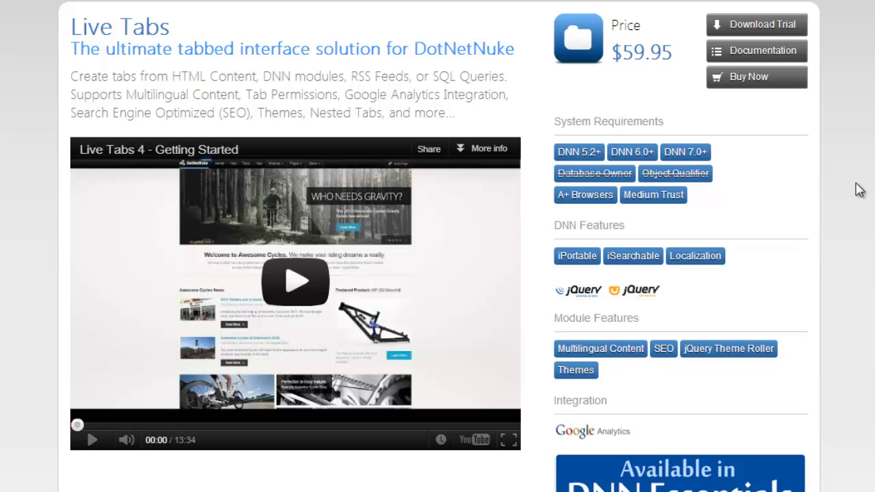
Step: Look over the Live Tabs product page and preview the sample module's Article, About Author and Introduction tabs
scroll(841, 287, "down", 5)
scroll(835, 303, "down", 3)
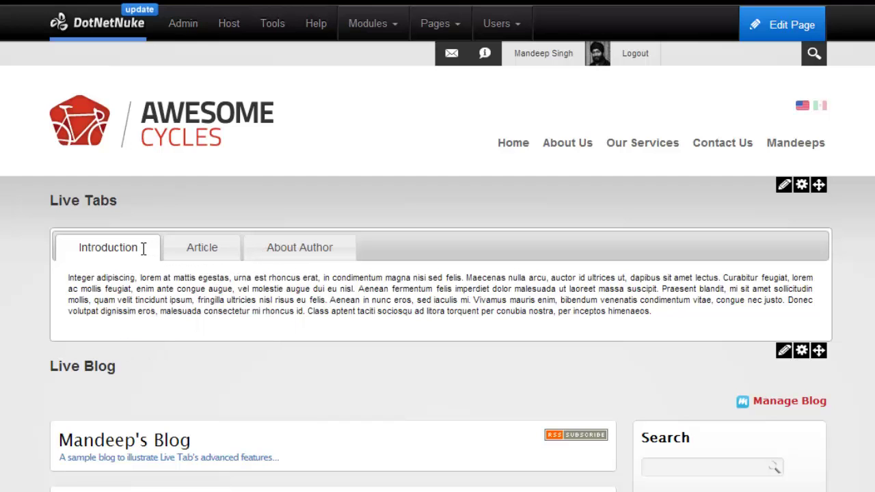
left_click(231, 254)
left_click(253, 257)
left_click(199, 258)
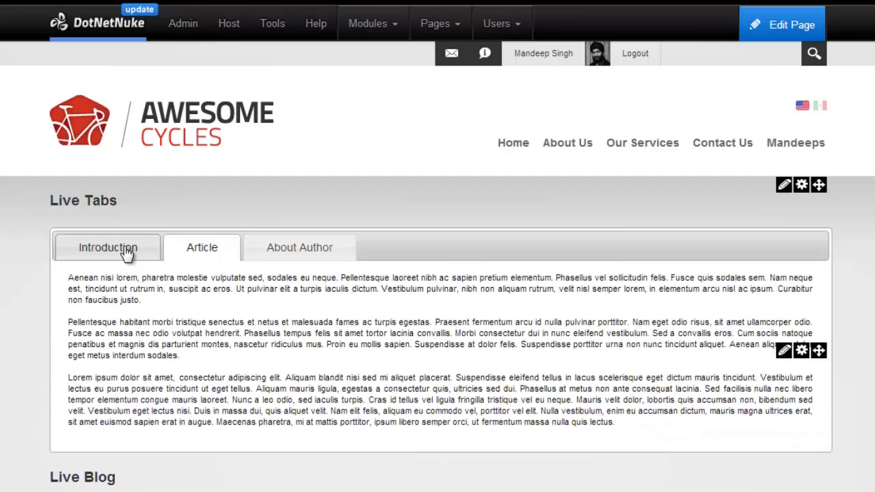
left_click(129, 250)
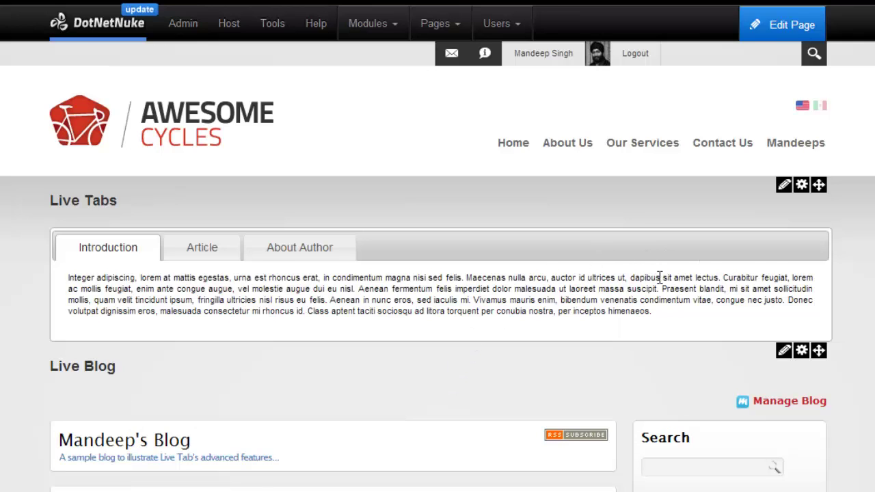
Step: Open the tab management page of the Live Tabs module and look over its tab list and content editor
mouse_move(782, 190)
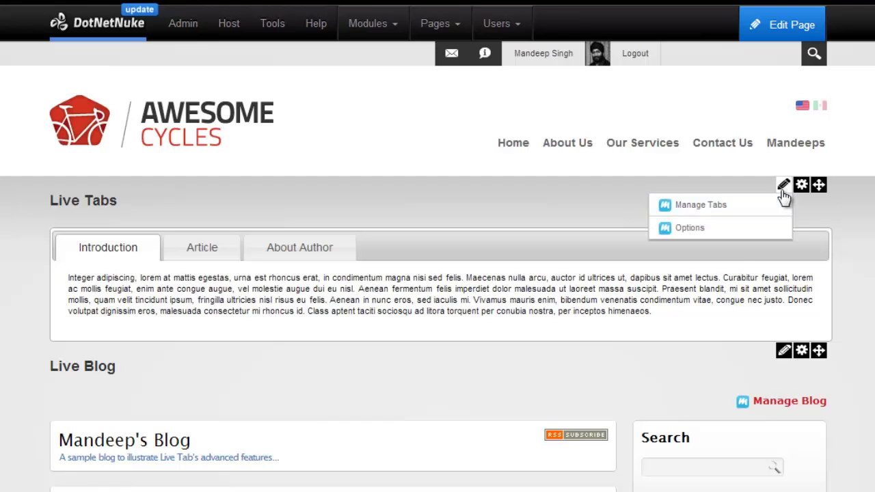
left_click(745, 236)
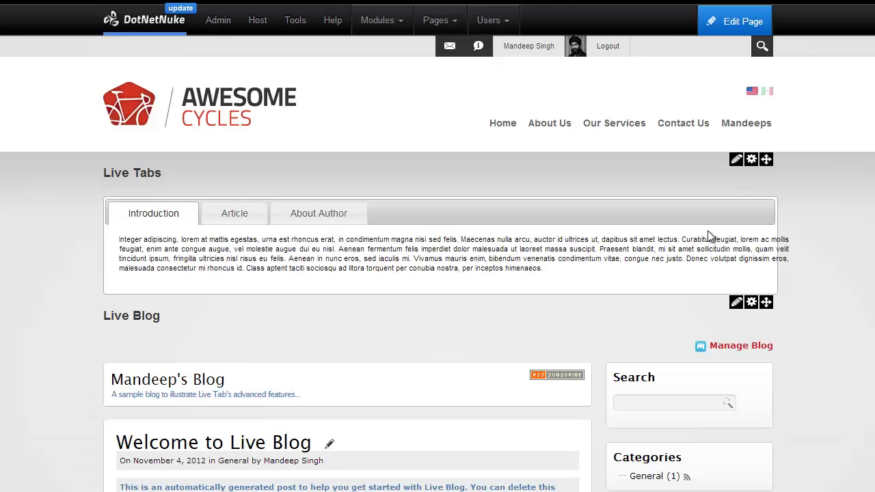
mouse_move(732, 165)
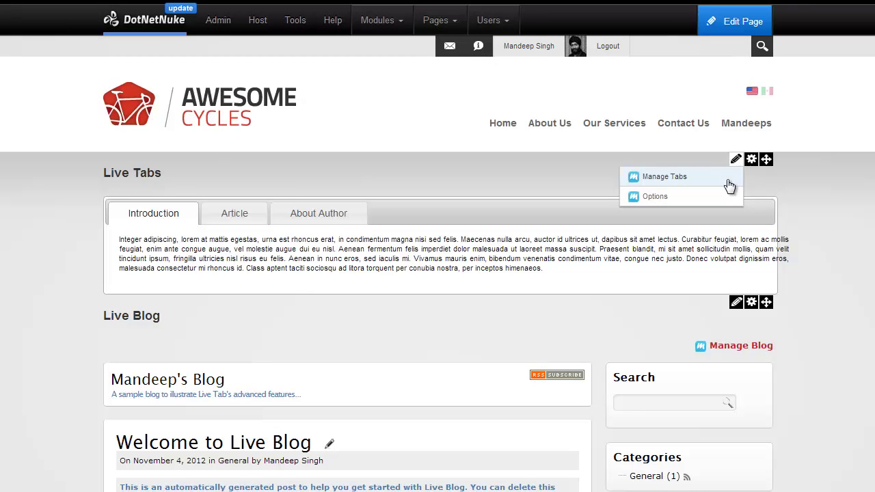
left_click(718, 180)
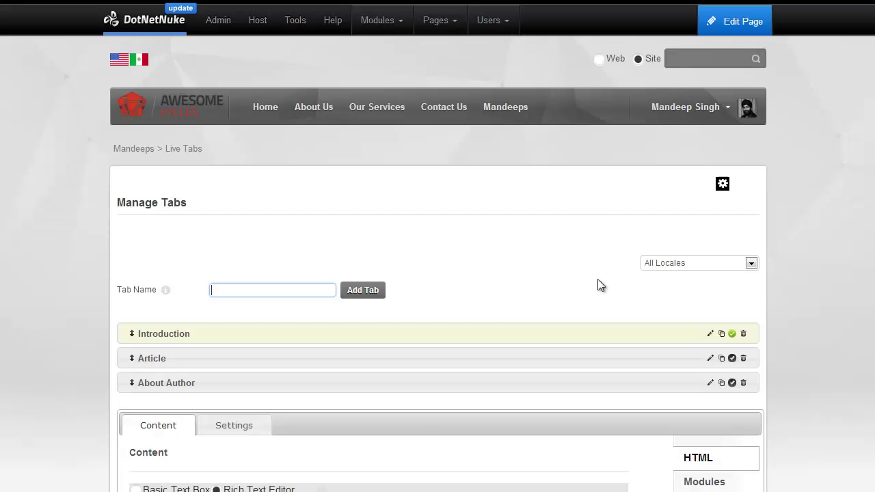
scroll(338, 449, "down", 3)
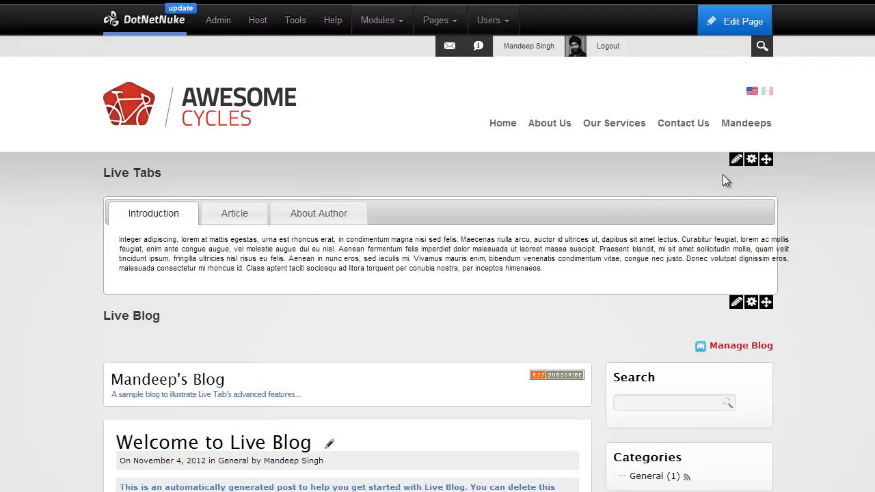
Step: Open the Live Tabs module's options and set the tab mode to Advanced
mouse_move(736, 164)
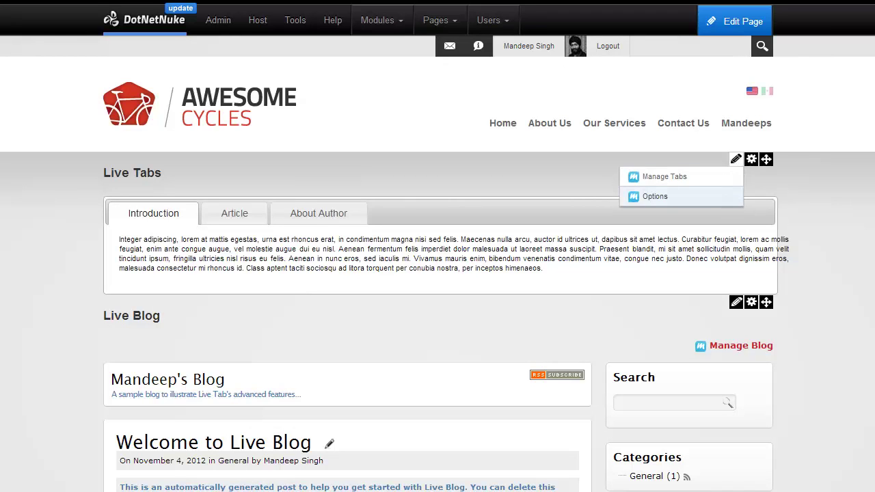
left_click(726, 199)
left_click(333, 351)
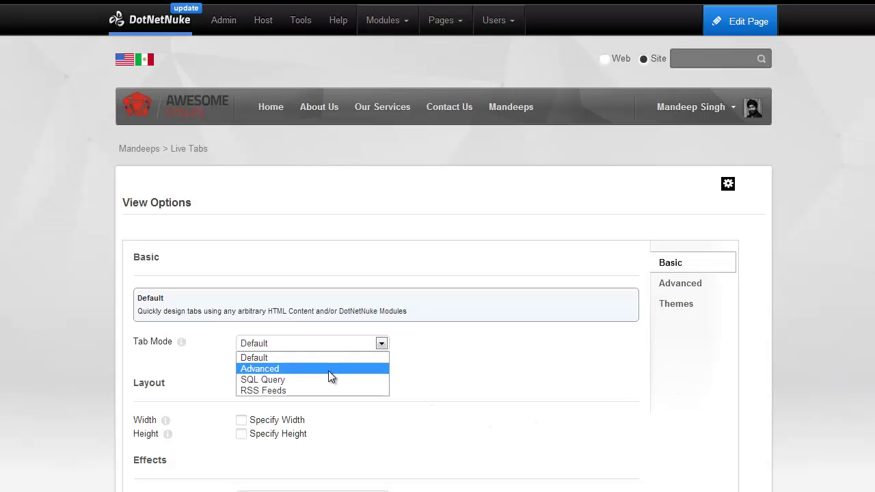
left_click(328, 369)
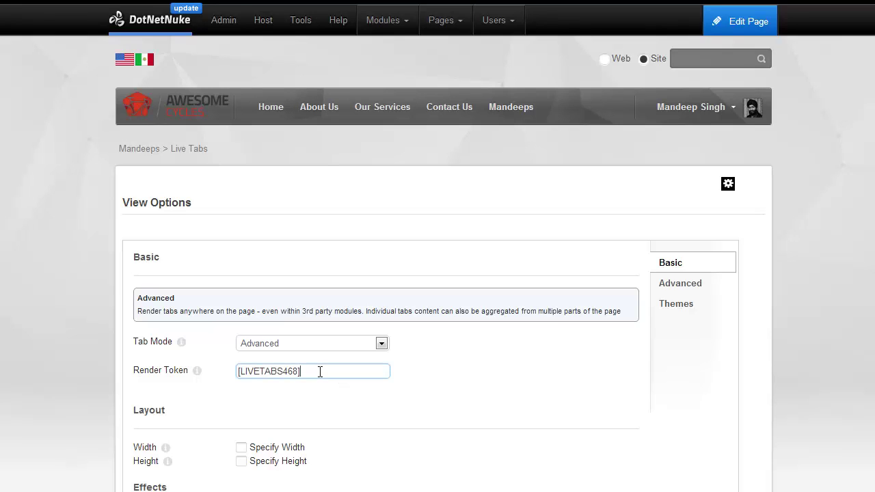
Step: Copy the render token [LIVETABS468] and save the Live Tabs options
left_click_drag(320, 371, 234, 380)
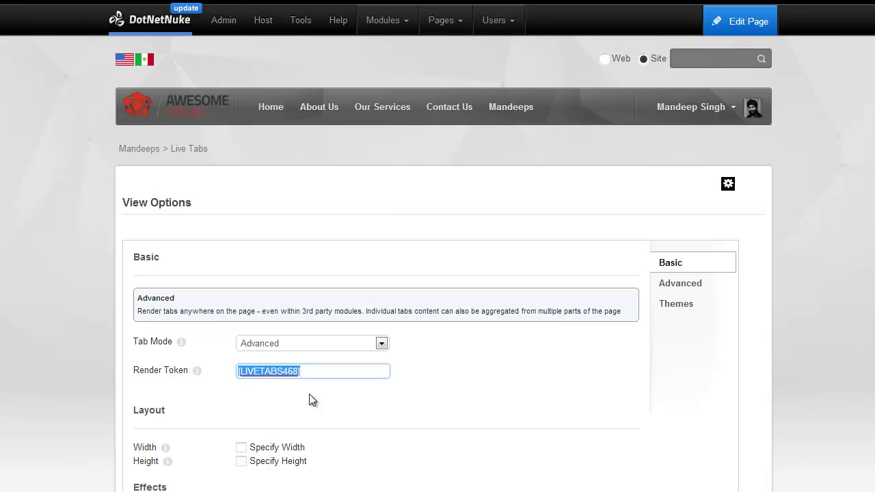
right_click(283, 372)
left_click(312, 431)
scroll(363, 348, "down", 3)
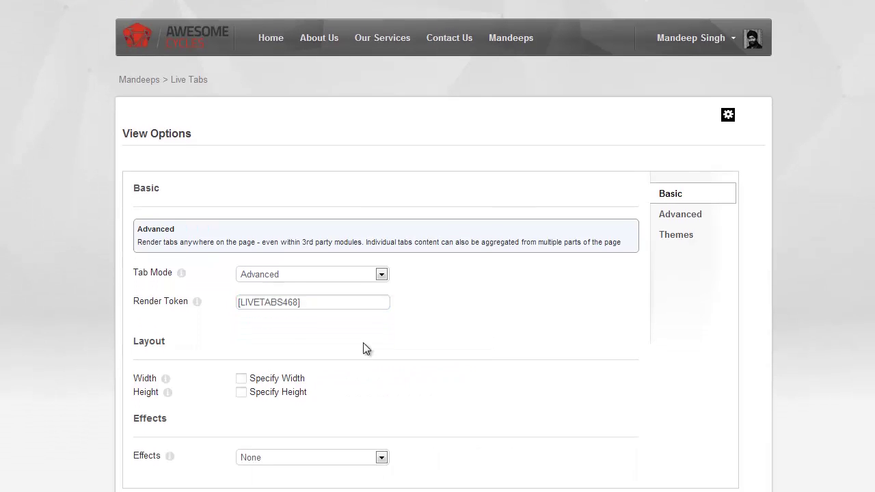
left_click(152, 417)
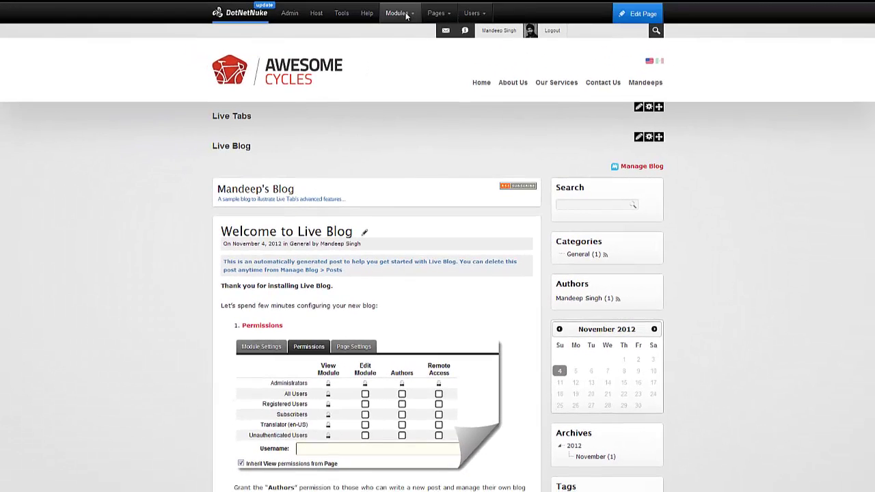
Step: Add an HTML module to the page so that it sits beneath the Live Blog module
mouse_move(406, 16)
left_click(410, 33)
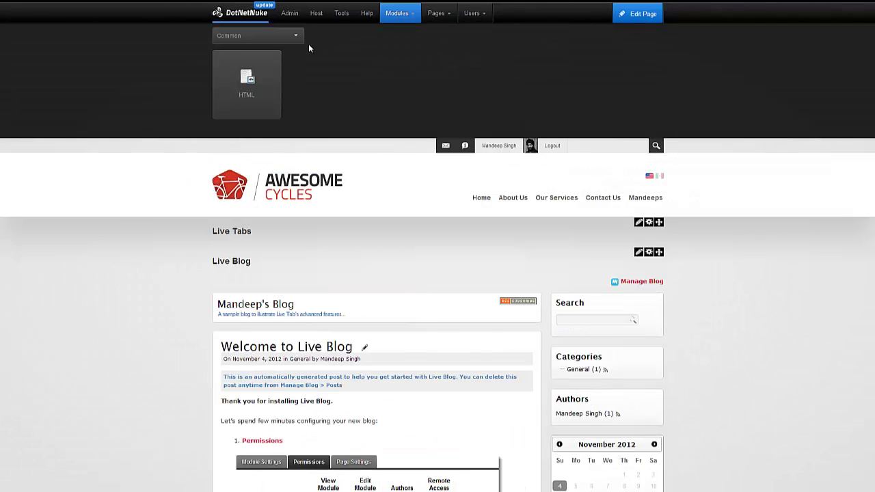
left_click(274, 65)
left_click(275, 61)
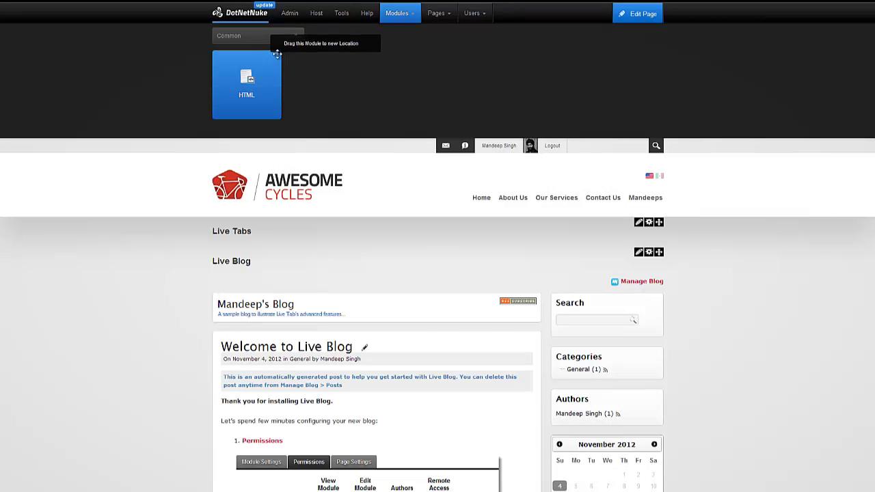
left_click(275, 58)
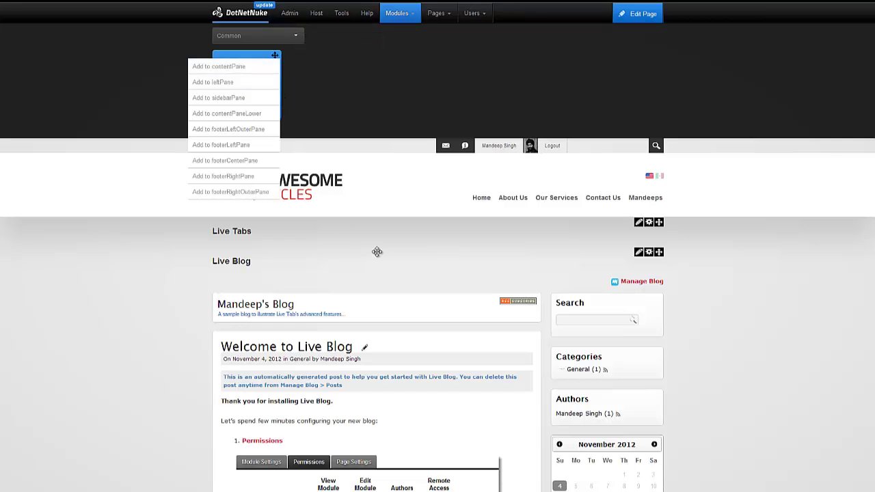
Step: Replace the new Text/HTML module's placeholder content with the copied render token and save it
scroll(401, 266, "down", 3)
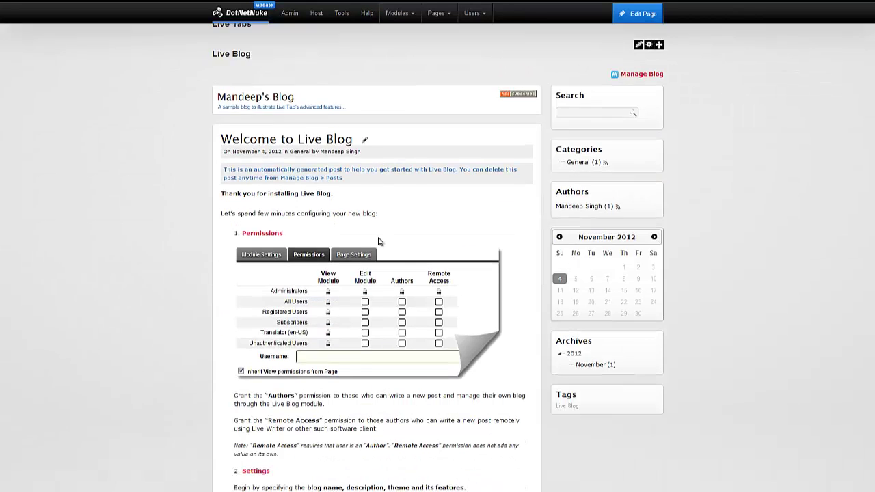
scroll(383, 240, "down", 15)
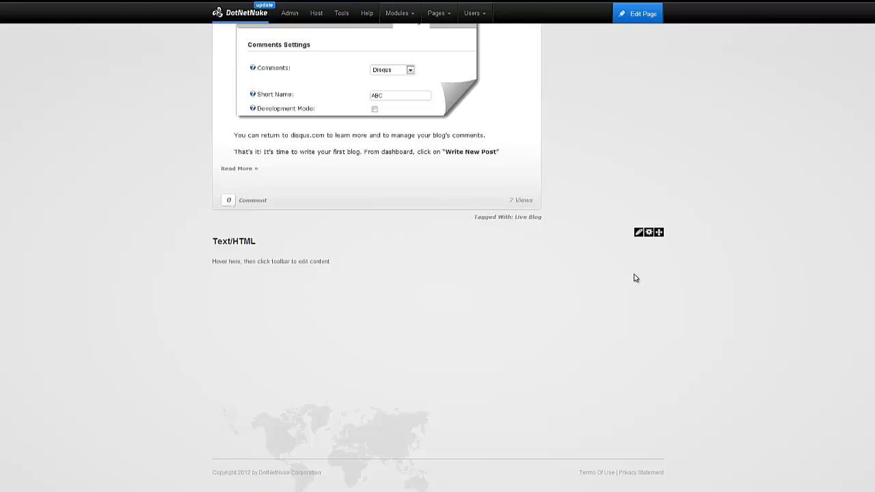
left_click(635, 244)
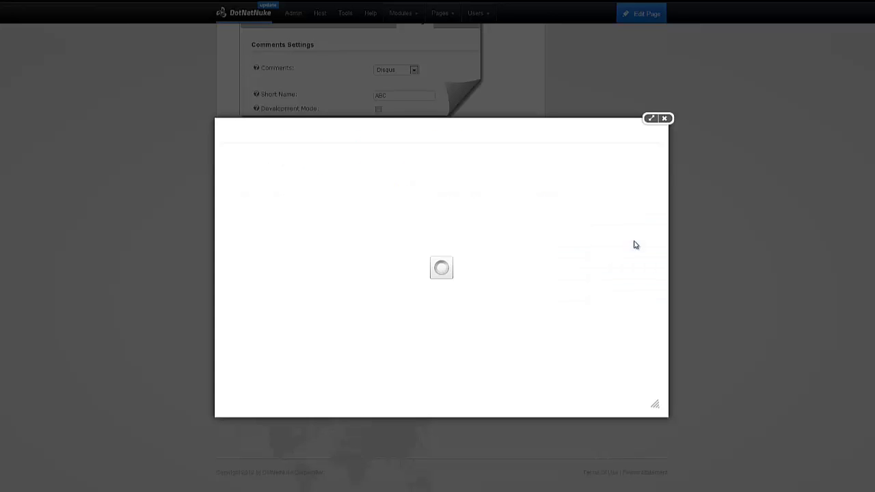
left_click_drag(337, 271, 214, 257)
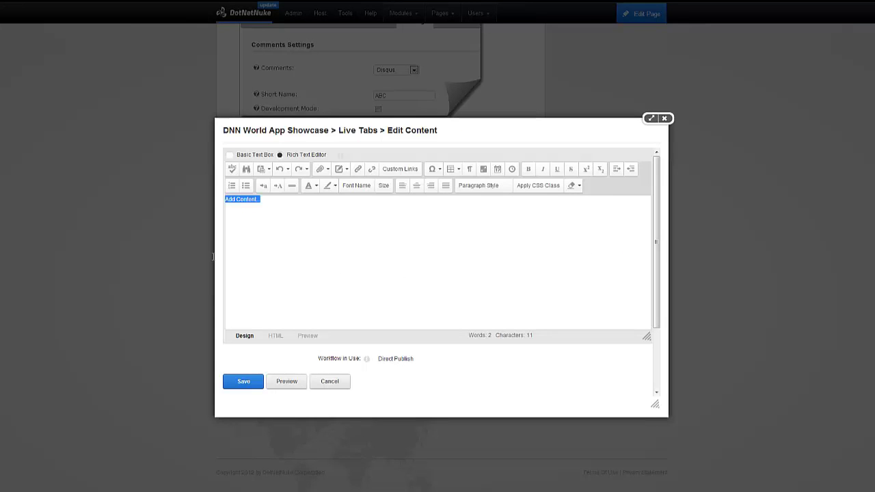
key("ctrl+v")
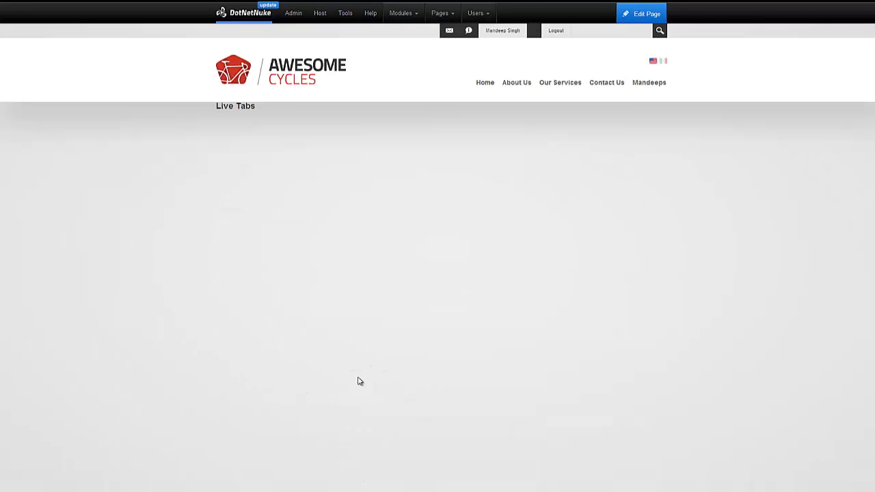
Step: Check the tabs rendered inside the Text/HTML module by switching between Article, About Author and Introduction, and inspect the original Live Tabs location
scroll(350, 363, "down", 10)
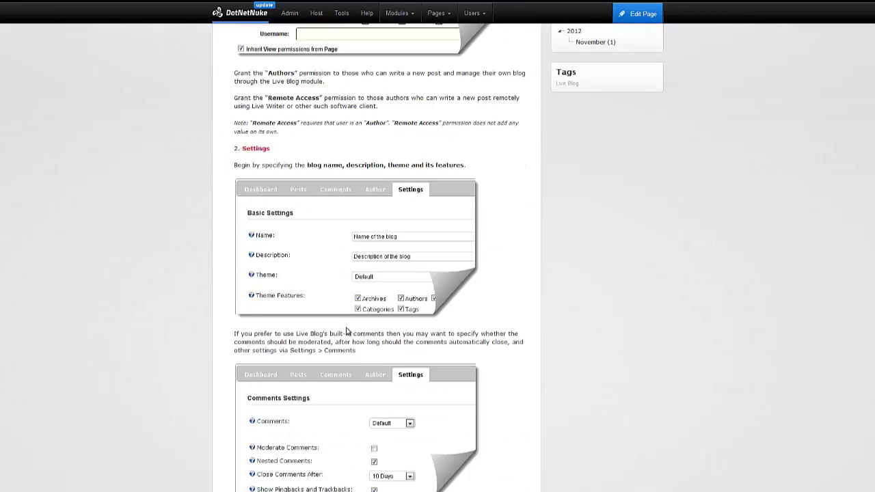
scroll(349, 329, "down", 4)
left_click(301, 221)
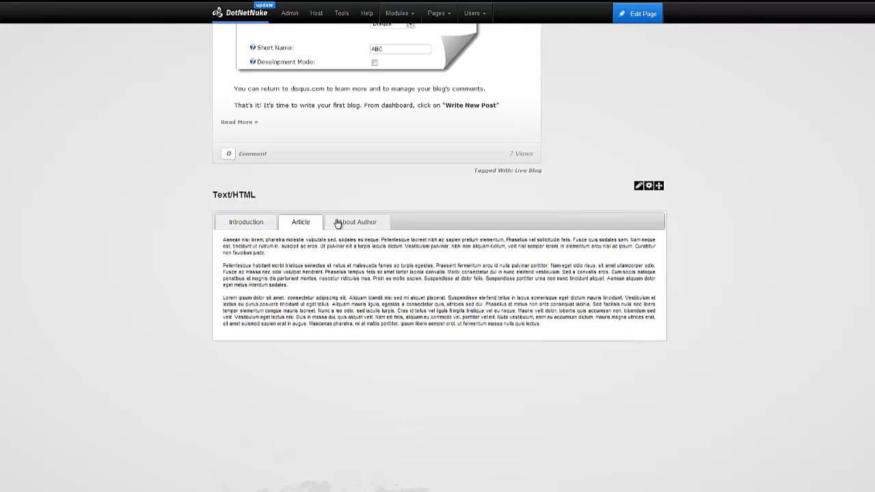
left_click(350, 221)
left_click(305, 223)
left_click(251, 223)
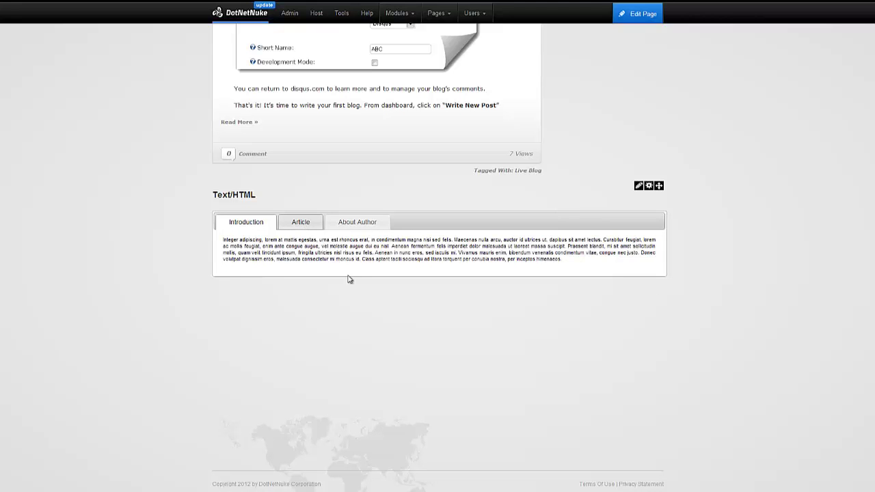
scroll(397, 307, "up", 10)
scroll(383, 137, "up", 3)
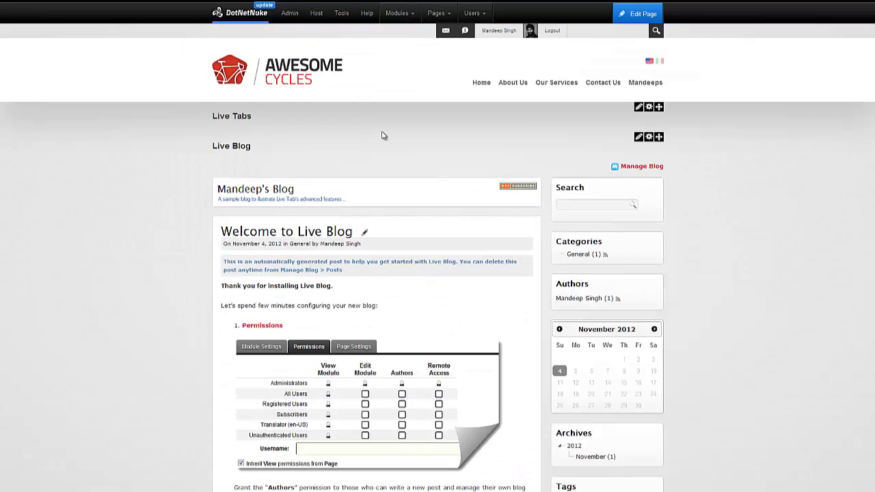
Step: Delete the Text/HTML module below the blog and confirm the deletion
scroll(386, 160, "down", 12)
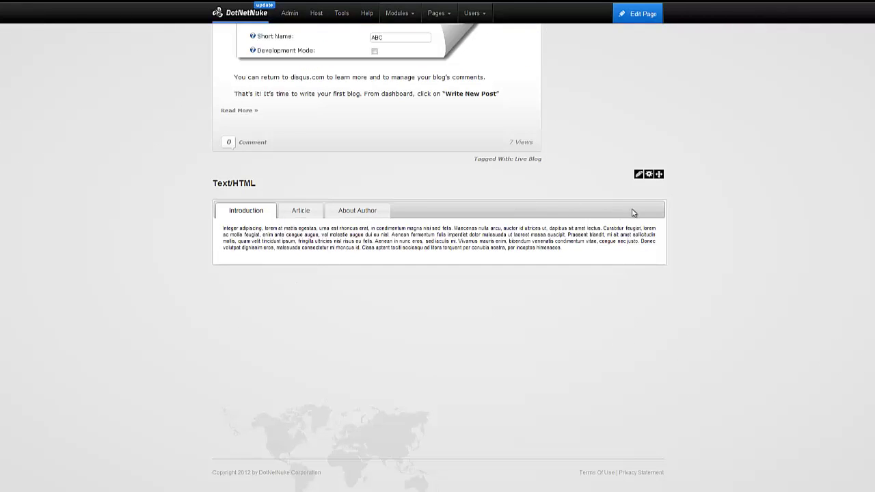
mouse_move(650, 176)
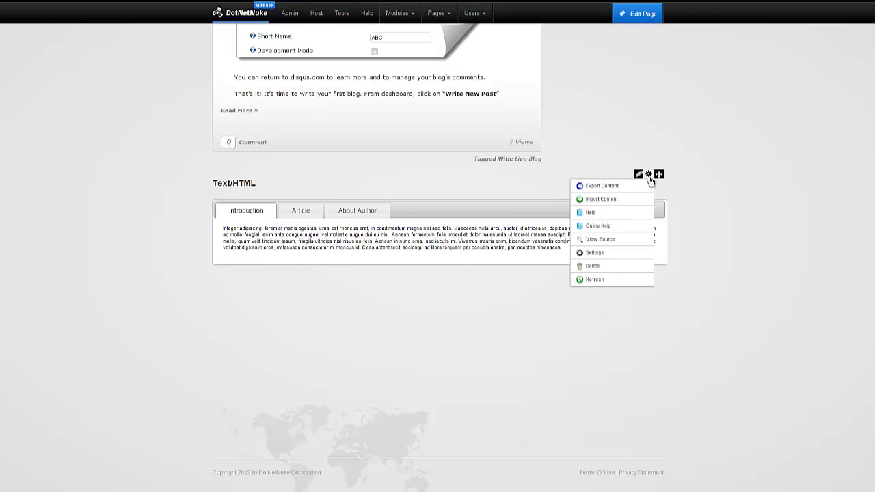
left_click(579, 270)
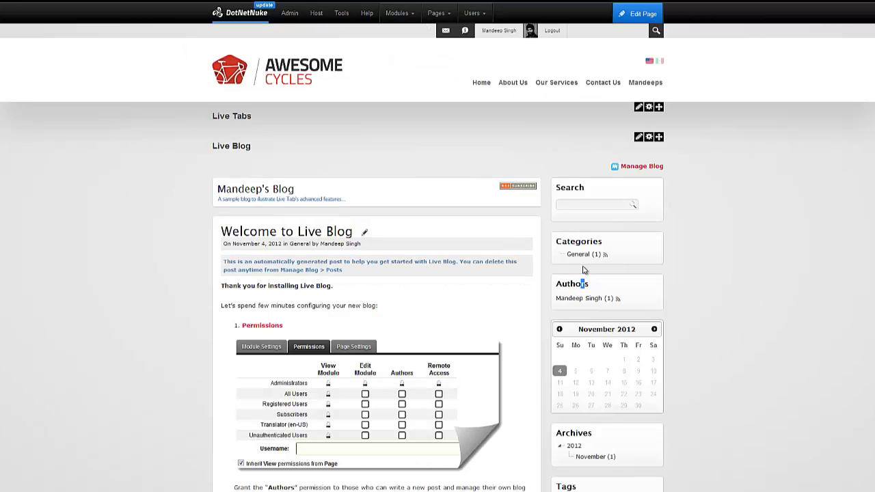
left_click(669, 269)
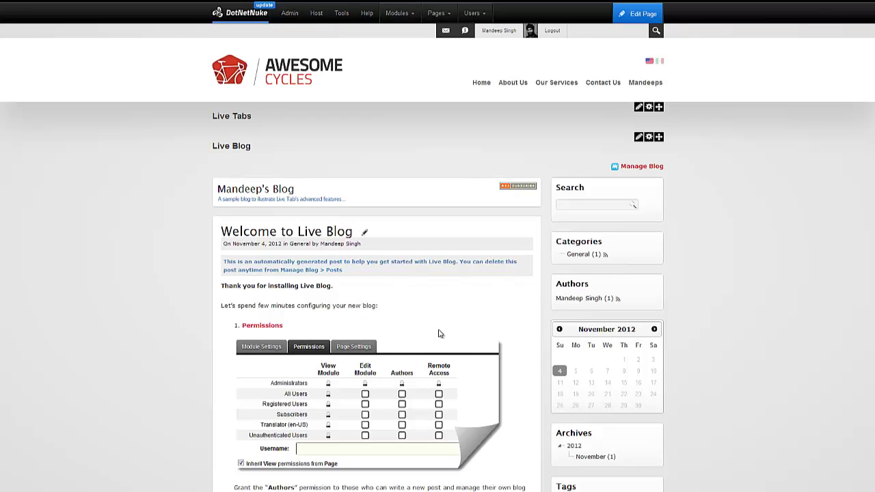
Step: Change the Live Tabs render token to {MyTabs}, copy it, and save the module options
mouse_move(638, 109)
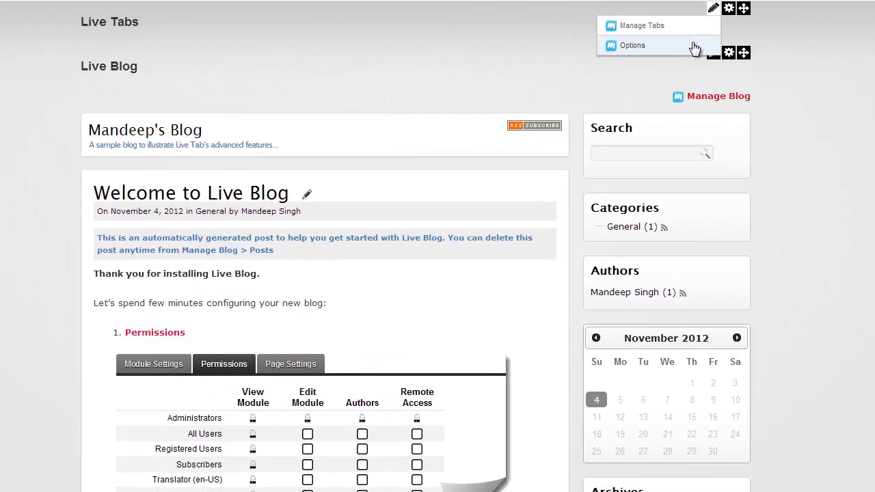
left_click(693, 45)
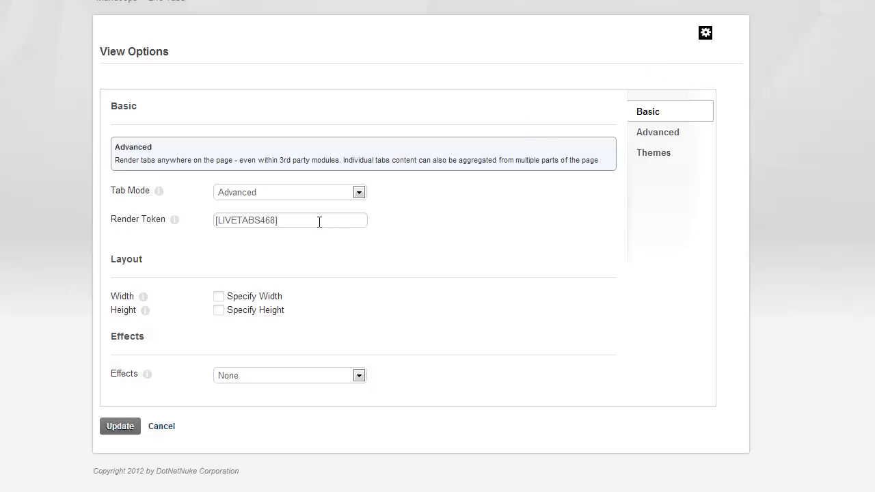
left_click_drag(319, 222, 208, 235)
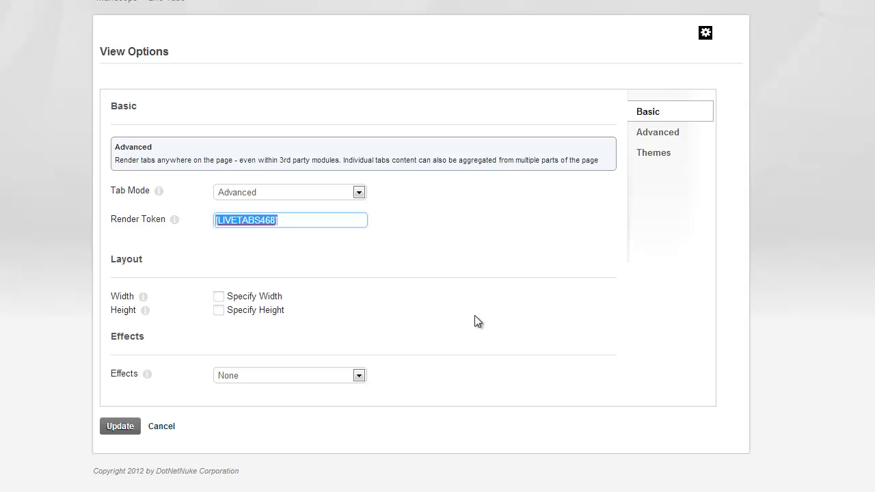
type("[MyTabs")
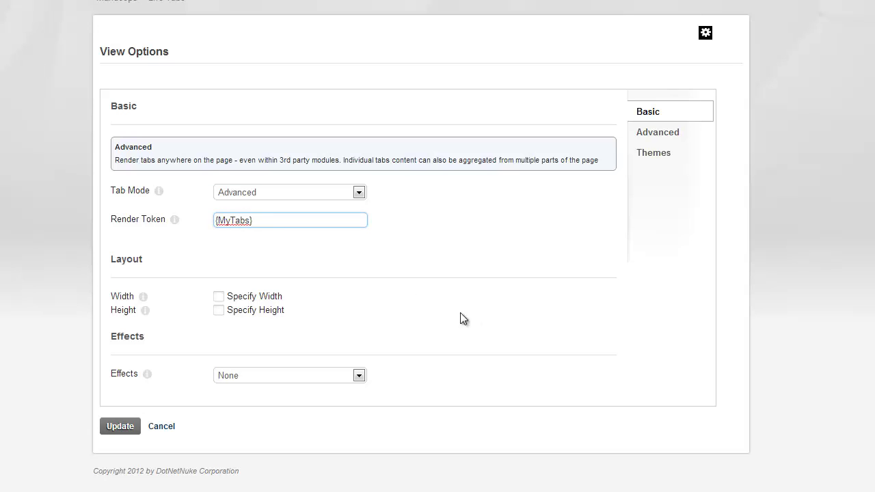
left_click_drag(263, 221, 197, 223)
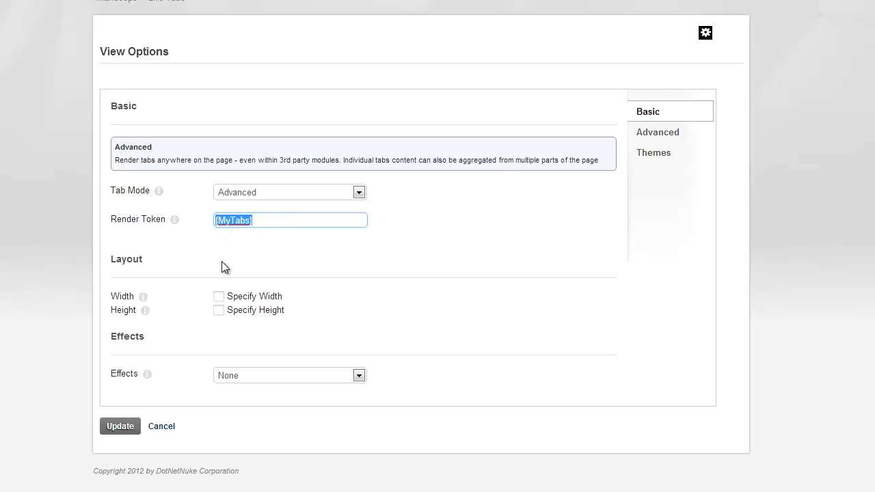
right_click(228, 221)
left_click(252, 280)
left_click(129, 426)
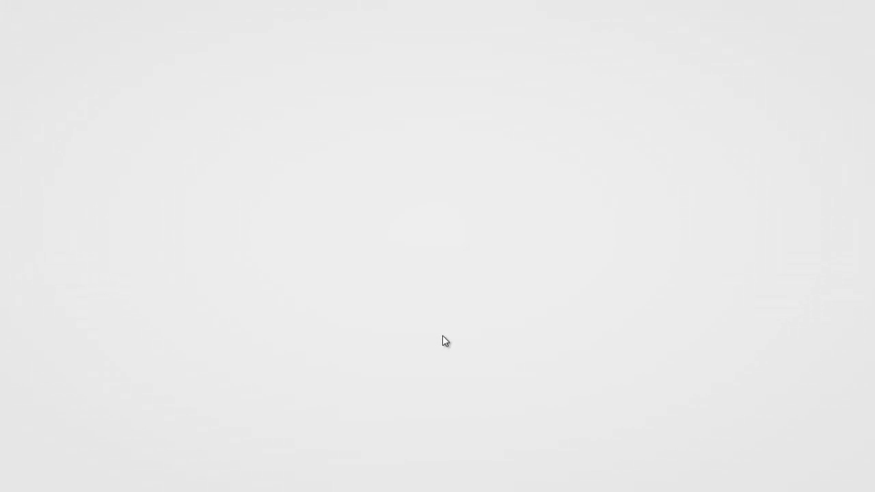
Step: Look through the existing Welcome to Live Blog post and start writing a new post in the blog manager
scroll(451, 253, "down", 1)
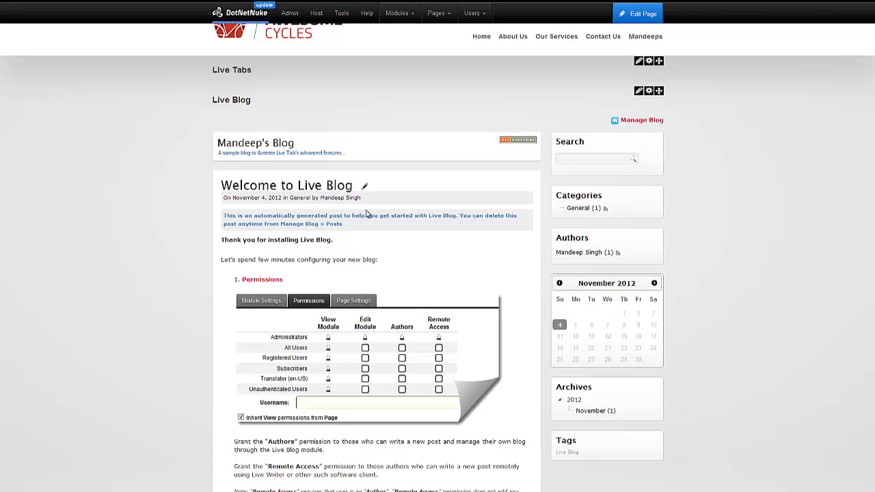
scroll(354, 173, "down", 4)
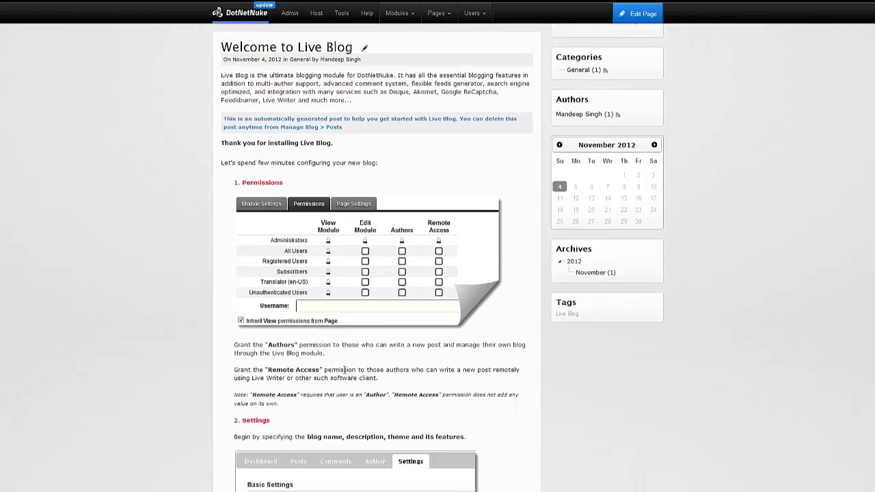
scroll(354, 173, "down", 3)
scroll(383, 239, "up", 6)
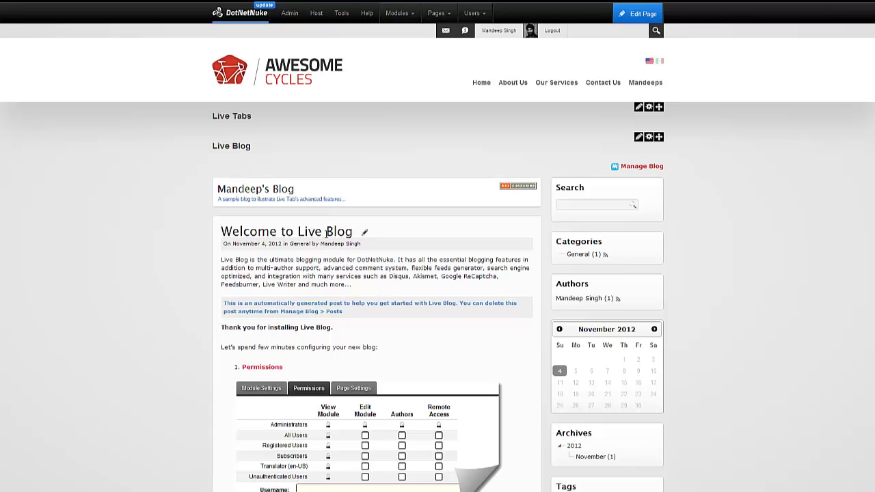
left_click(630, 169)
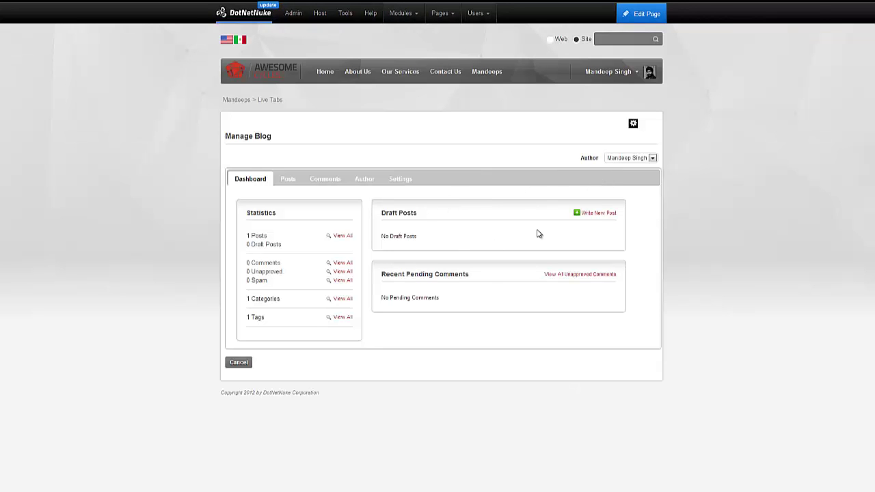
left_click(598, 212)
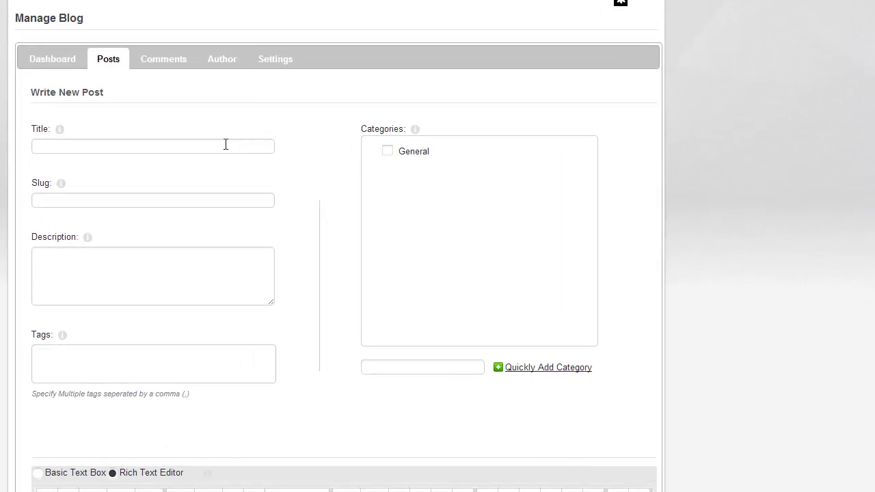
Step: Title the new post "Working With Live Tabs Advanced Mode"
left_click(225, 144)
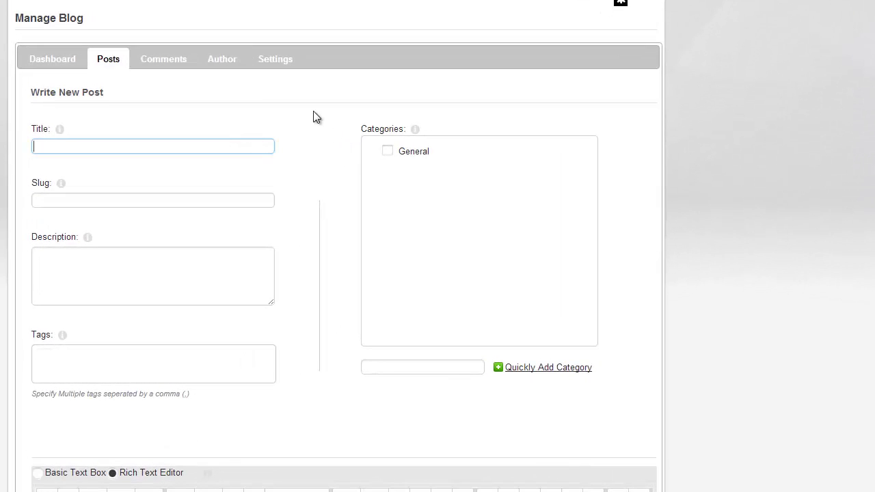
type("Working with Live Tabs Adva")
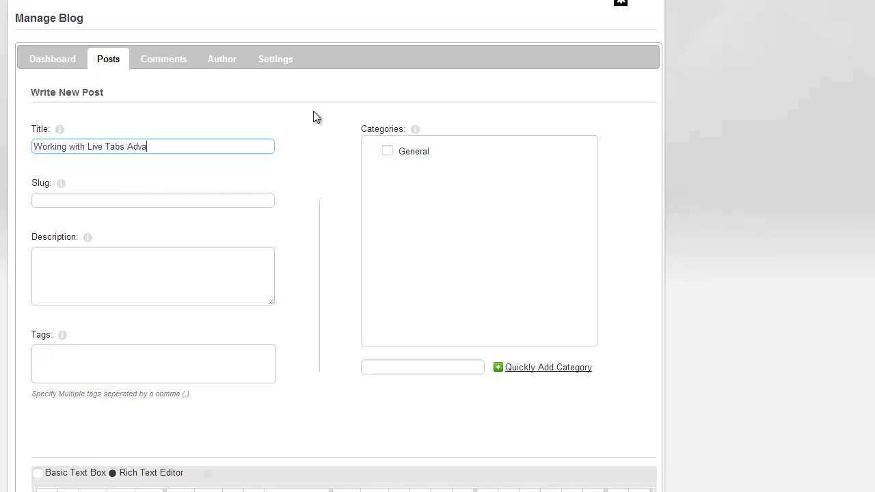
type("nced Mode")
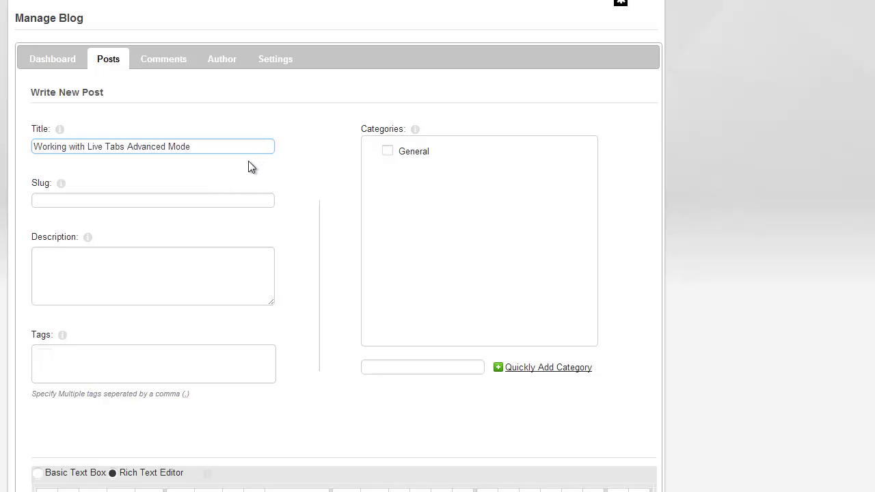
key("Tab")
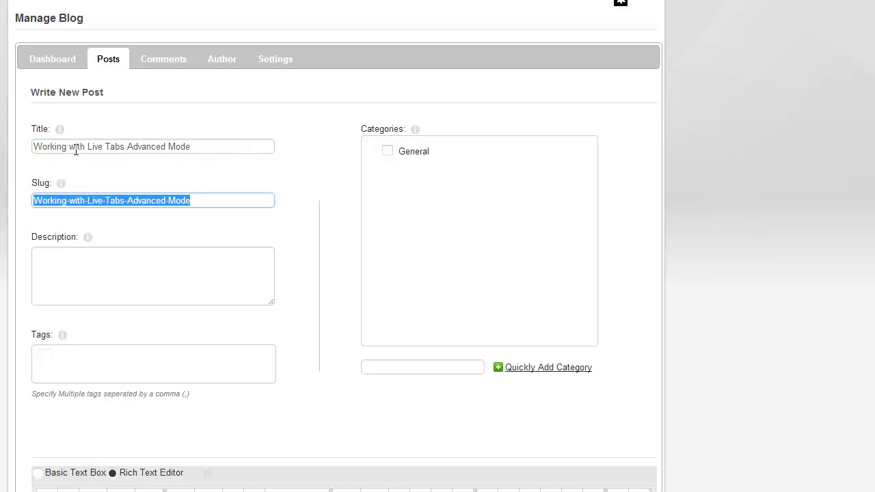
left_click(76, 149)
key("BackSpace")
type("w")
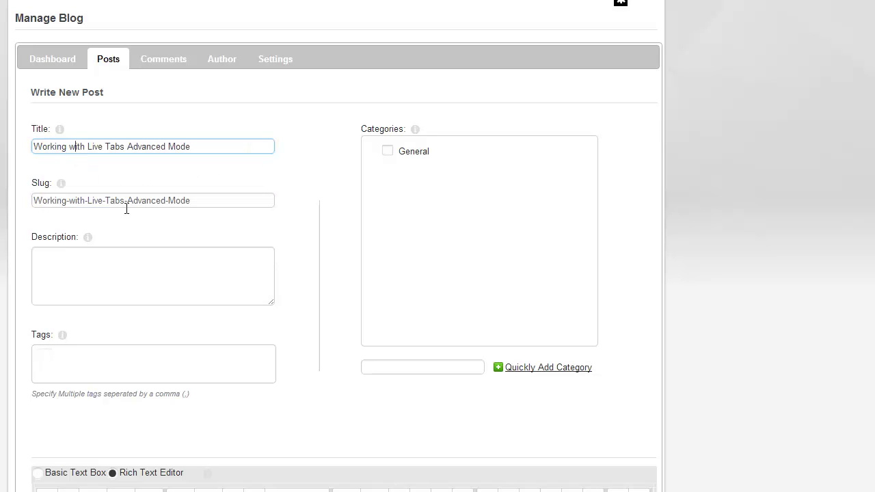
key("BackSpace")
type("W")
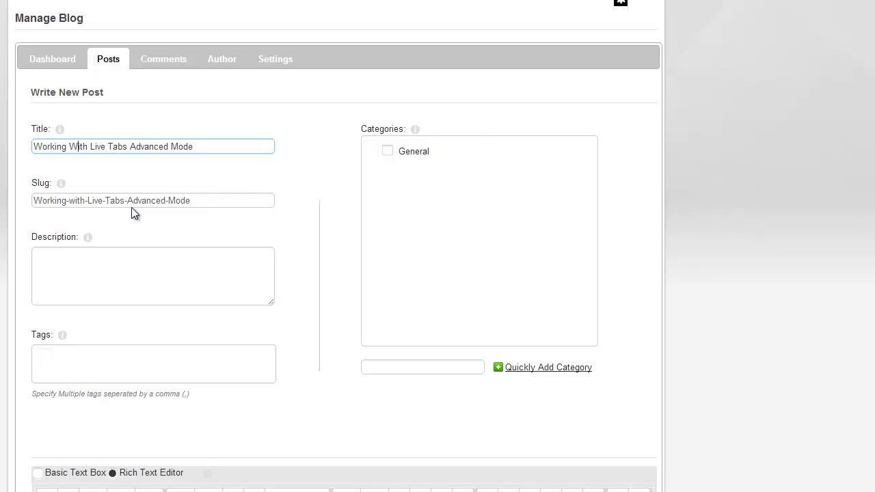
Step: Assign the General category and enter the description "This is a short description of this blog post which illustrates how to use live tabs..."
left_click(388, 152)
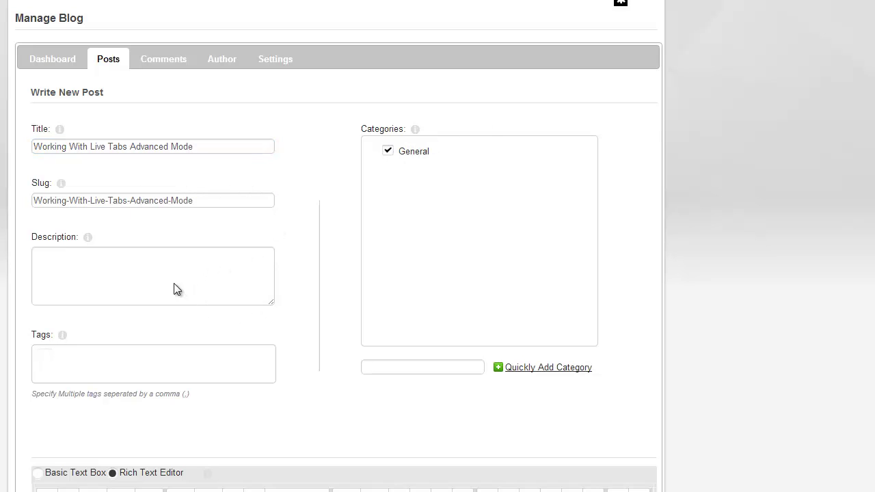
left_click(150, 279)
type("T")
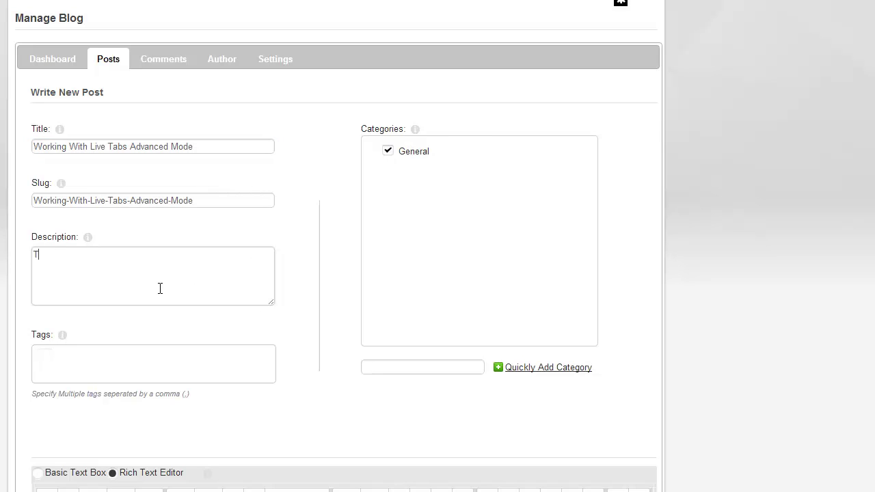
type("his is a short description ")
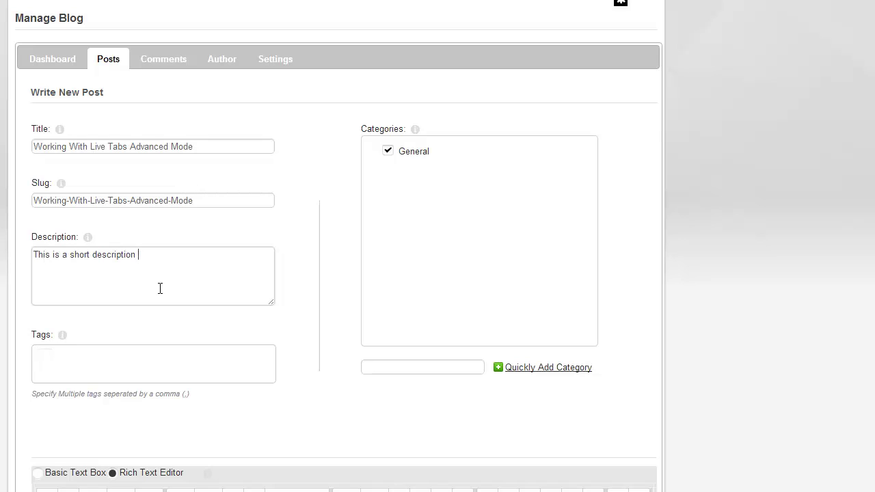
type("of this blog post which")
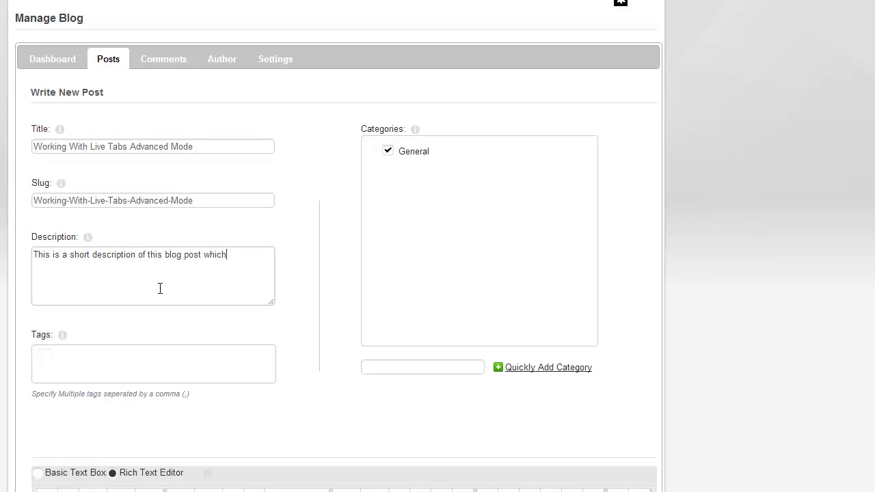
type(" illustrates how to ")
type("use live tabs...")
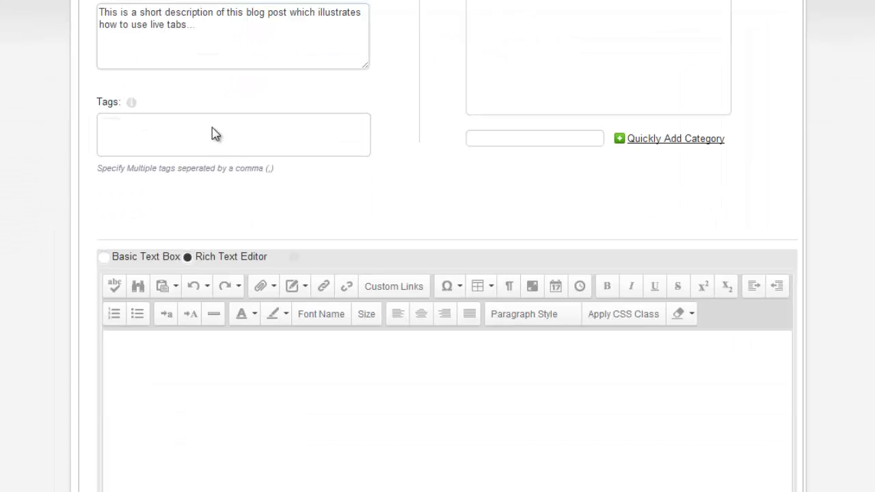
Step: Tag the post with "live tabs" and "live blog"
left_click(207, 292)
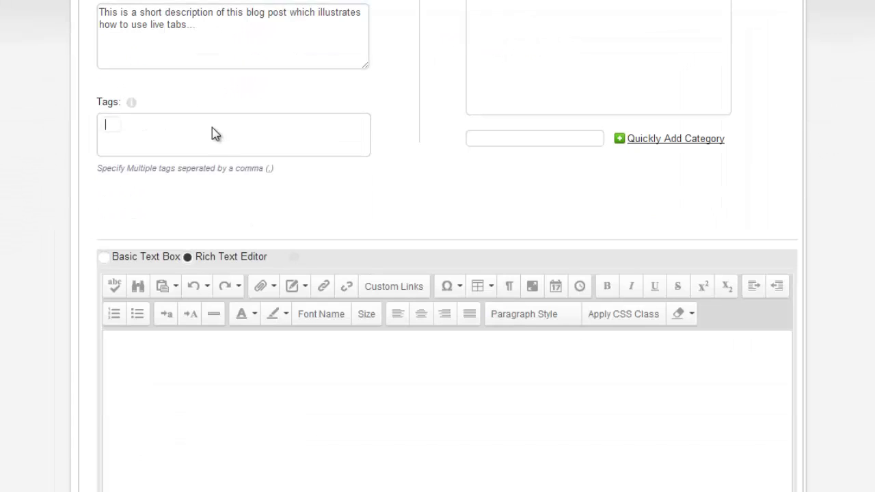
type("live tabs")
key("Return")
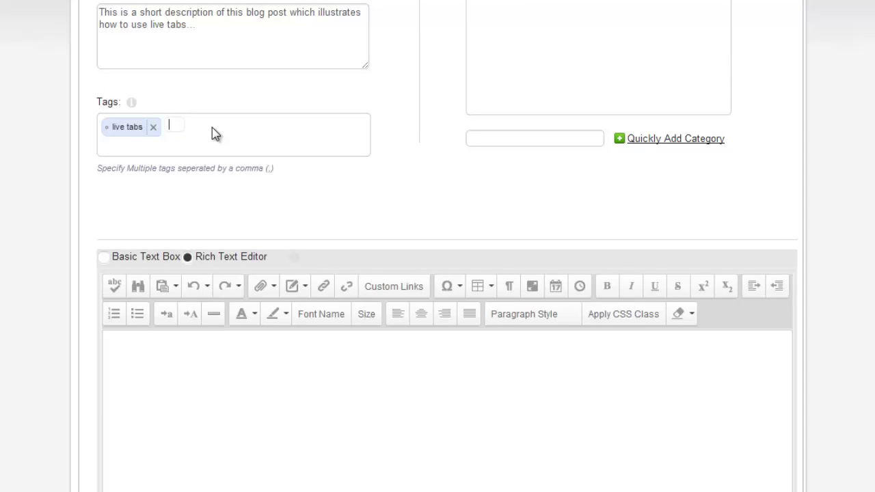
type("live blog")
key("Return")
Step: Paste the lorem ipsum article text into the post body and publish the post
left_click(357, 259)
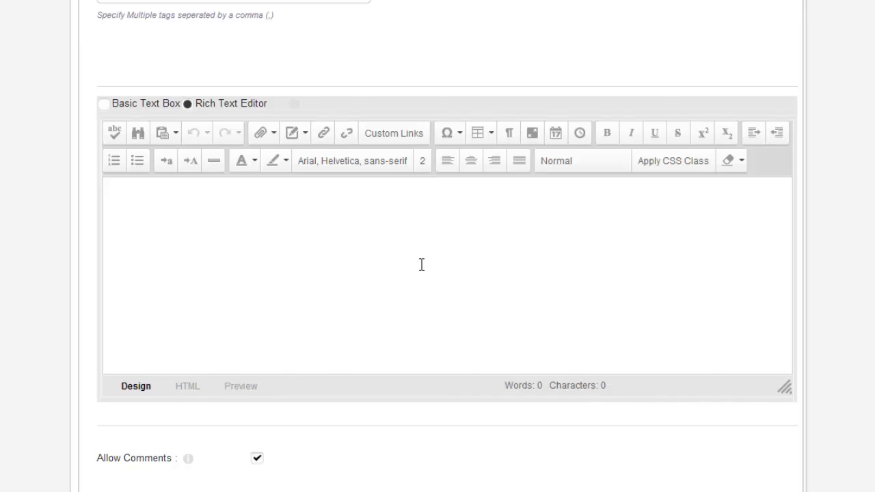
key("ctrl+v")
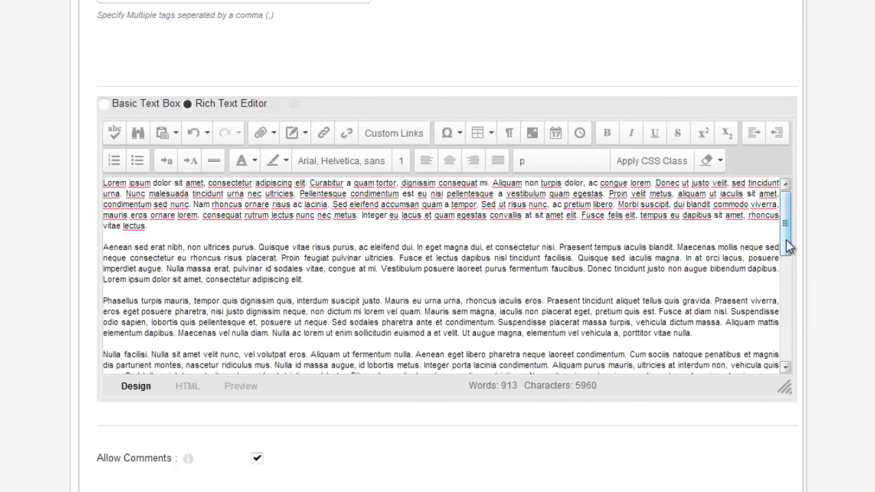
left_click_drag(787, 246, 786, 209)
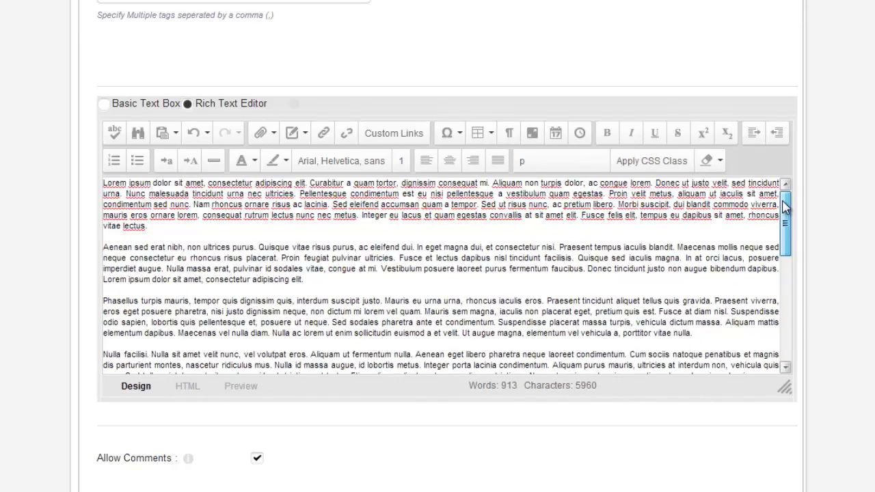
scroll(542, 256, "down", 5)
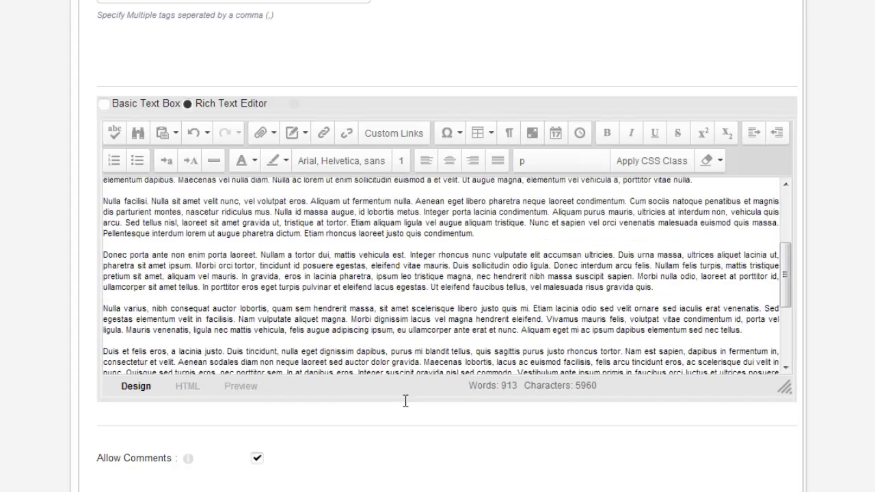
scroll(396, 444, "down", 2)
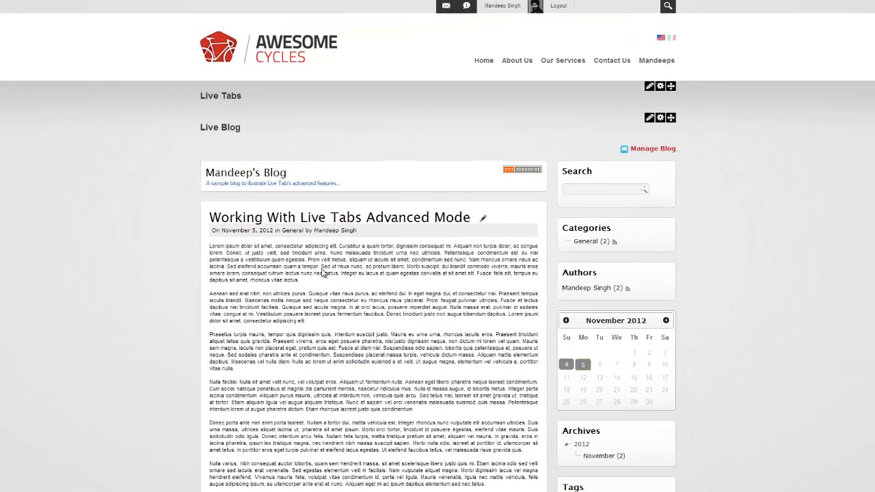
Step: Examine the published post on the blog page, then open its full view and read down to the comment form
scroll(325, 273, "down", 1)
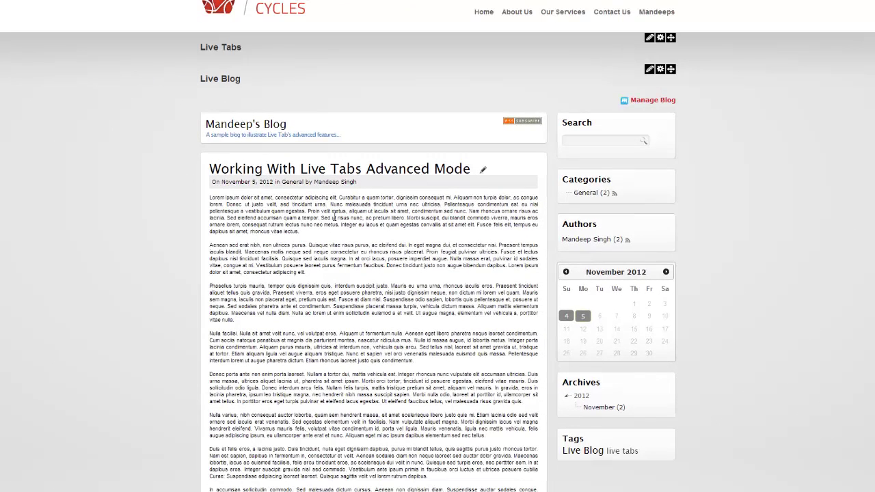
left_click_drag(233, 203, 273, 339)
scroll(273, 274, "down", 2)
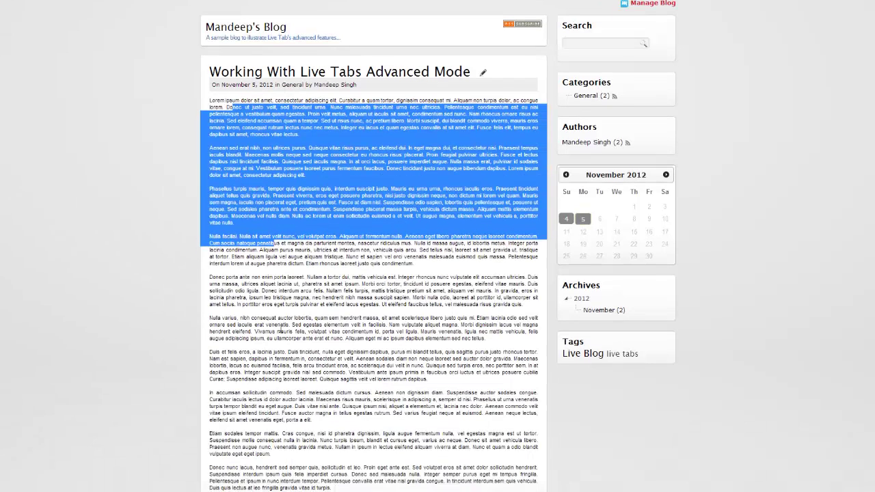
scroll(284, 191, "up", 3)
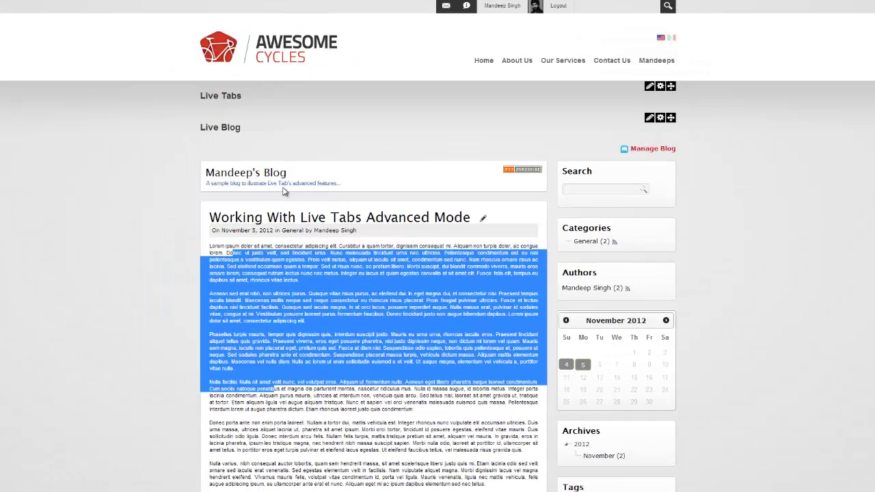
left_click(280, 224)
scroll(305, 273, "down", 2)
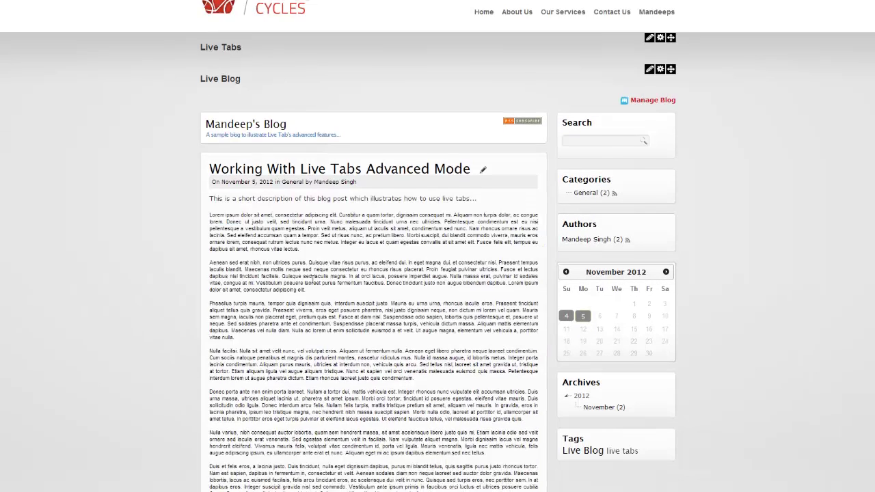
scroll(288, 254, "down", 5)
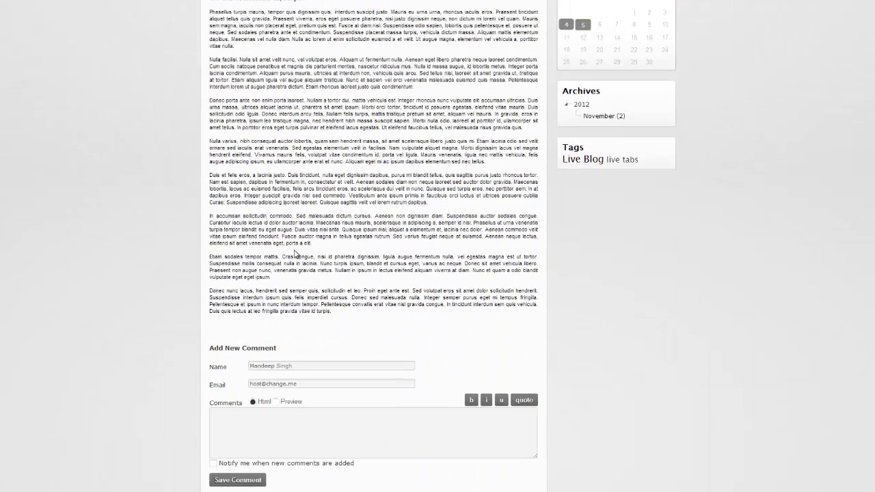
scroll(301, 362, "down", 2)
scroll(400, 371, "up", 5)
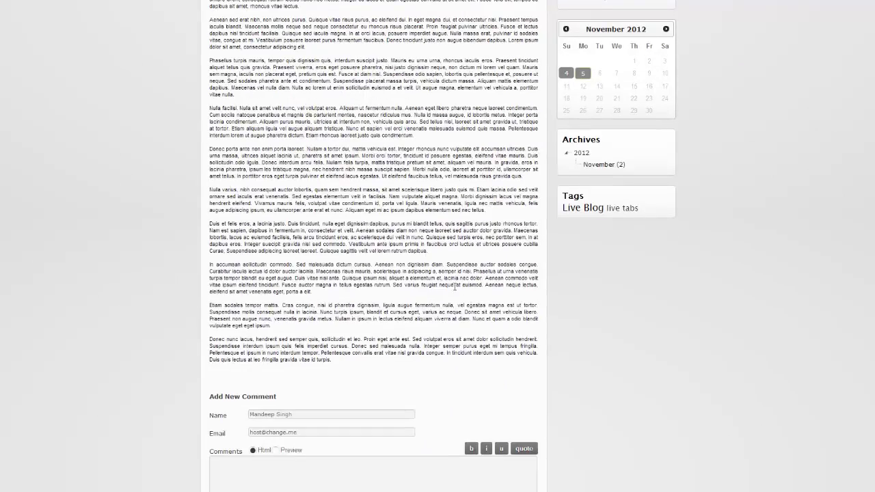
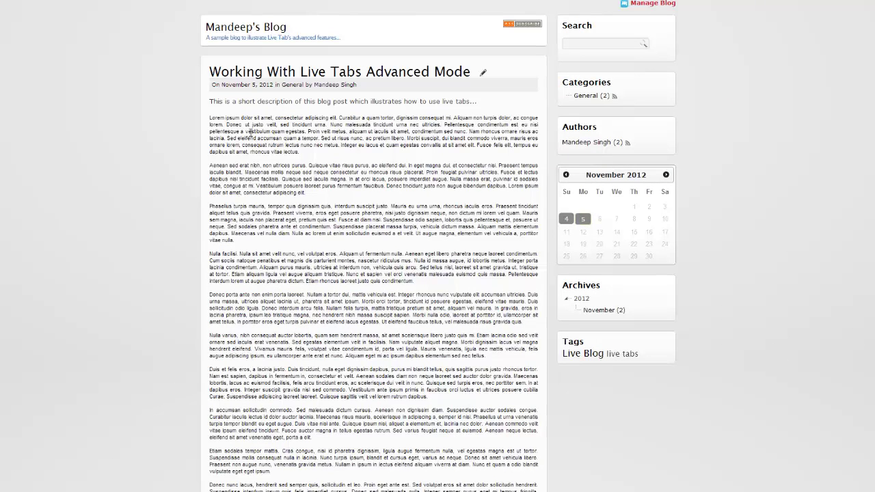
left_click_drag(290, 135, 301, 195)
left_click(294, 171)
double_click(303, 134)
left_click(347, 150)
left_click_drag(350, 102, 344, 220)
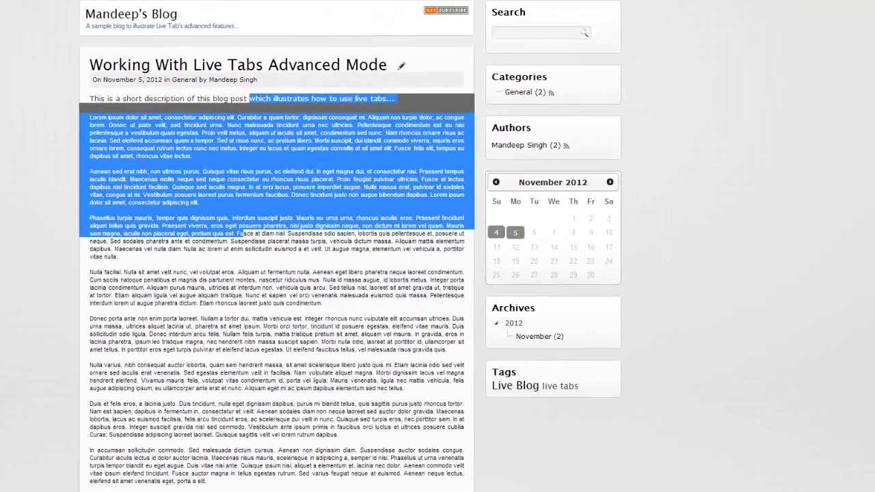
Step: Switch to the file explorer, open the LiveBlog module's Themes\Default_Fluid\Template folder under DesktopModules, and minimize the window
left_click_drag(874, 65, 370, 81)
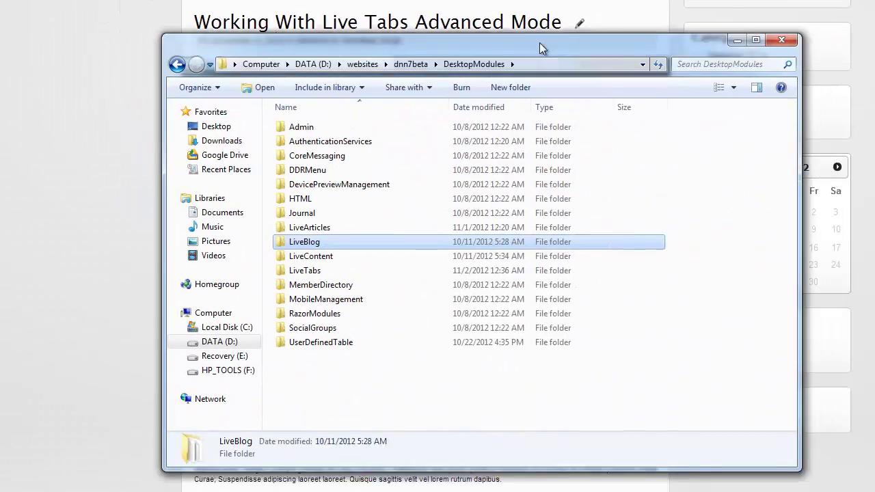
left_click_drag(540, 43, 536, 43)
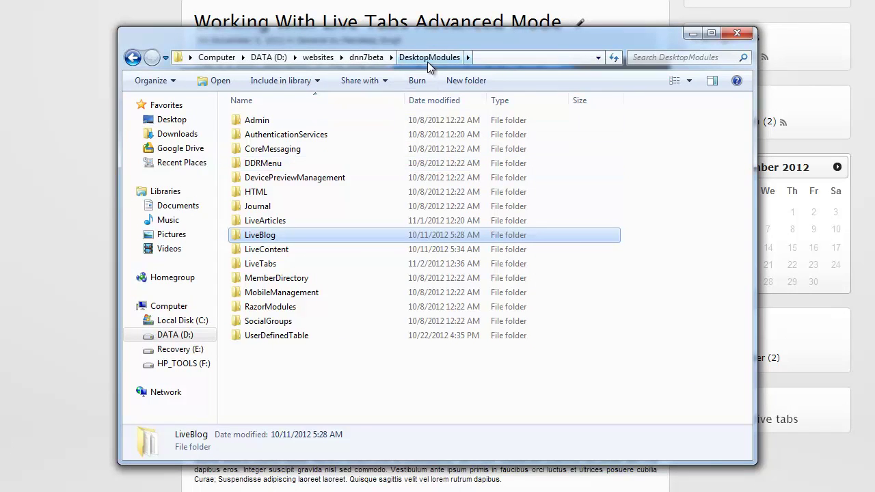
double_click(273, 237)
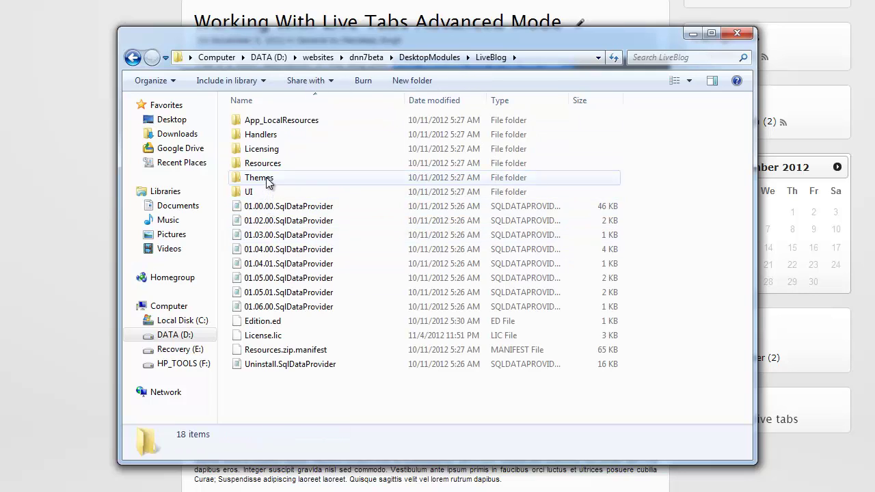
double_click(268, 179)
double_click(282, 150)
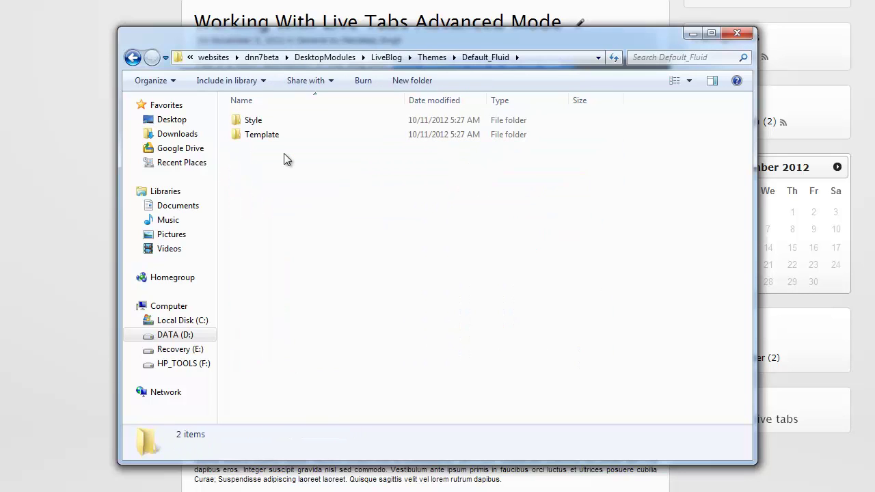
double_click(272, 137)
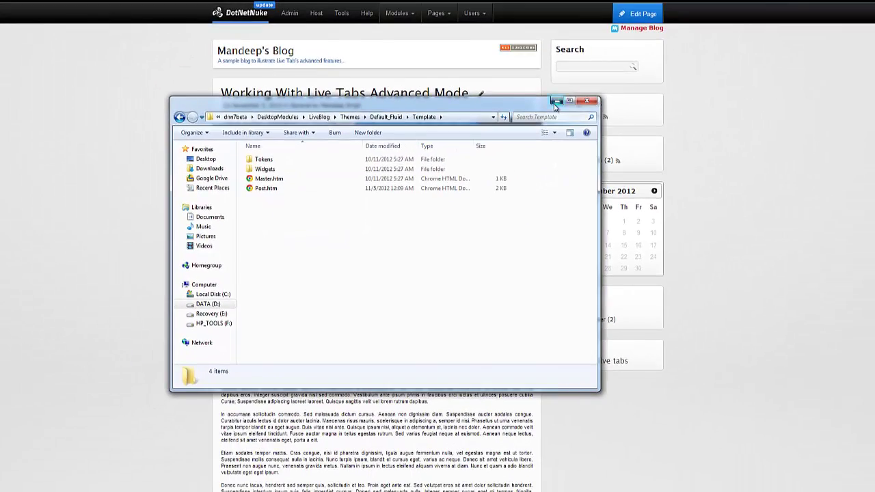
left_click(556, 101)
Step: Locate the [Post:summary] token inside the content div of the Post.htm template in Notepad
left_click(338, 246)
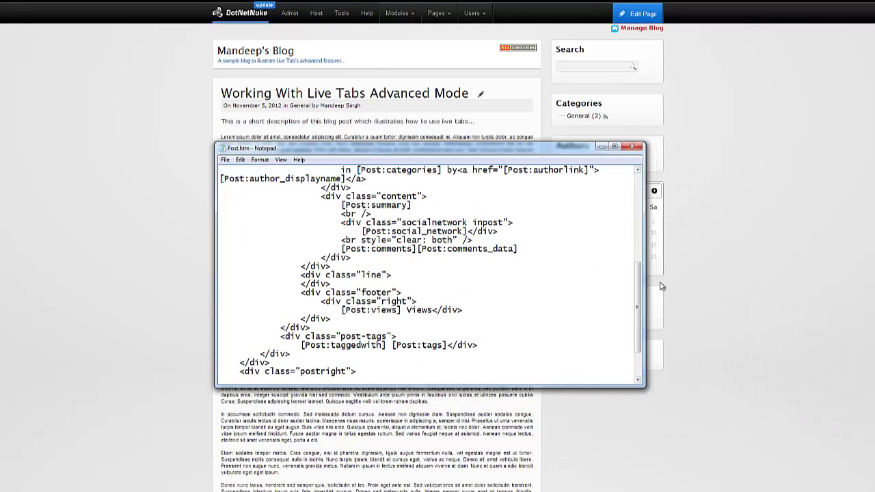
mouse_move(638, 294)
left_mouse_down()
mouse_move(635, 331)
mouse_move(629, 186)
mouse_move(626, 281)
left_mouse_up()
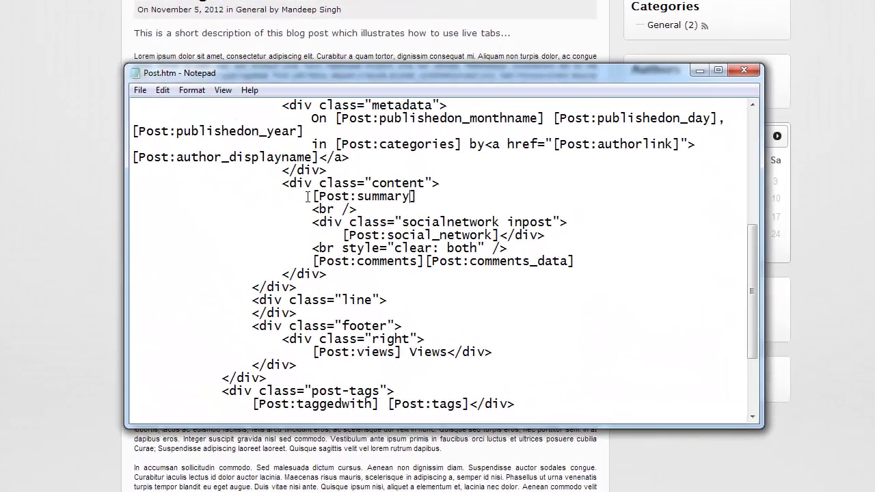
left_click_drag(335, 231, 346, 231)
left_click_drag(320, 196, 422, 196)
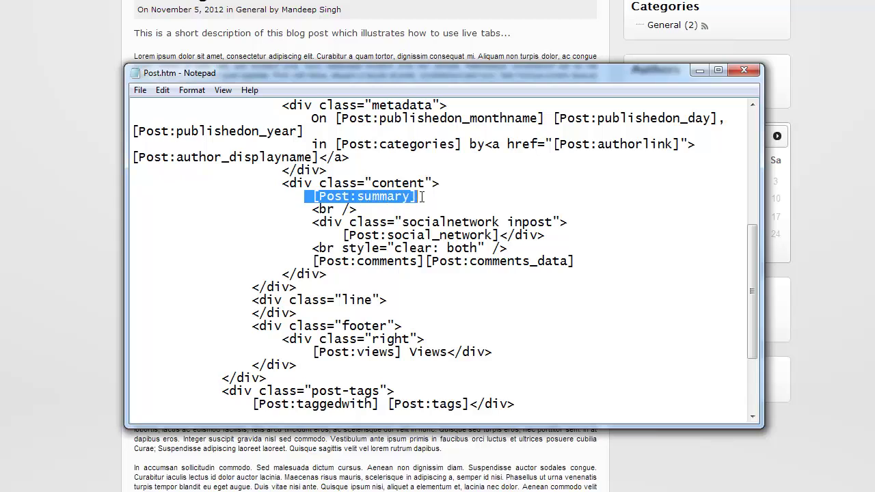
left_click(422, 197)
double_click(422, 197)
Step: Insert the {MyTabs} token on a new line between the opening content div and [Post:summary]
left_click(442, 183)
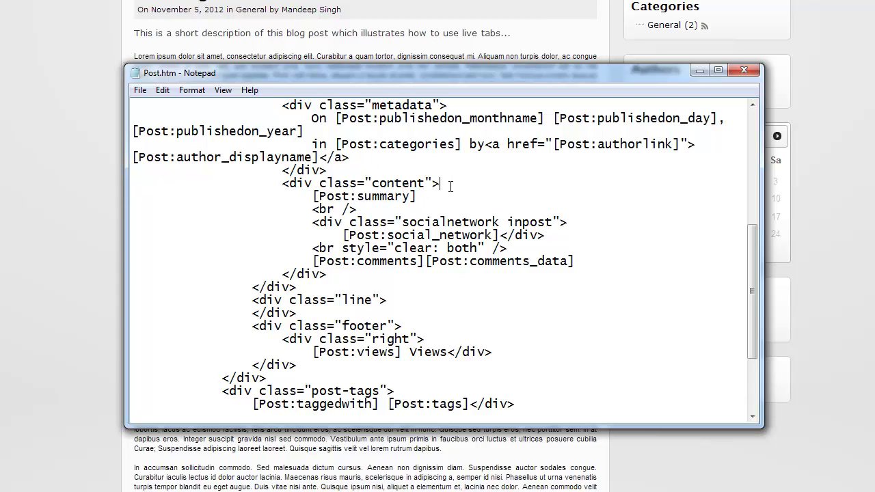
key("Return")
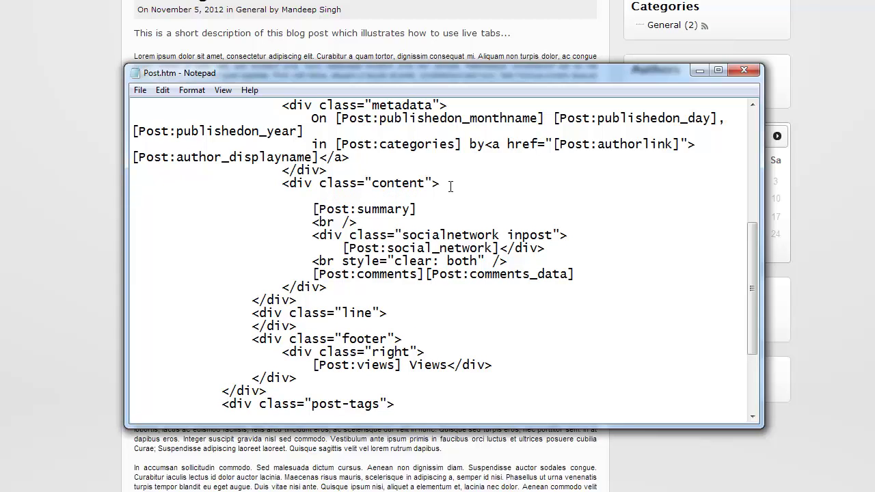
type("{MyTabs}")
left_click_drag(191, 196, 161, 196)
left_click_drag(307, 206, 380, 208)
left_click(323, 198)
Step: Add "<br /> <br />" on the line below {MyTabs} and save Post.htm
key("Return")
type("<br ")
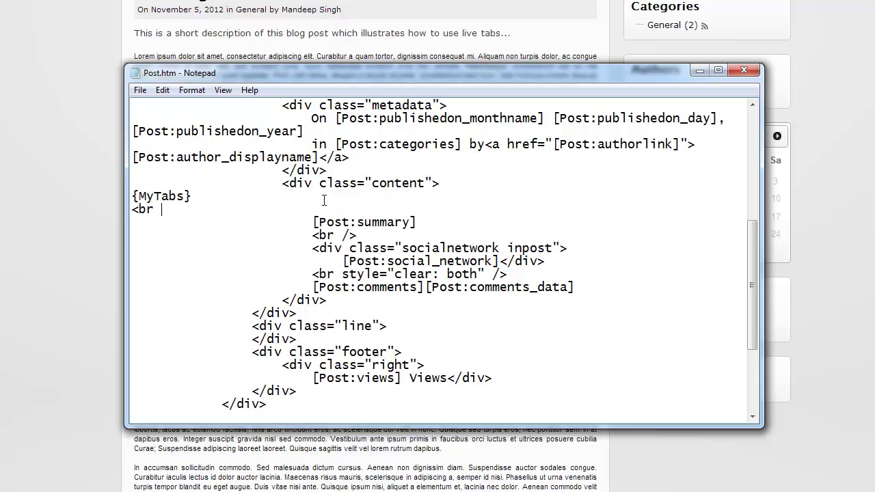
type("/> <br />")
left_click(140, 90)
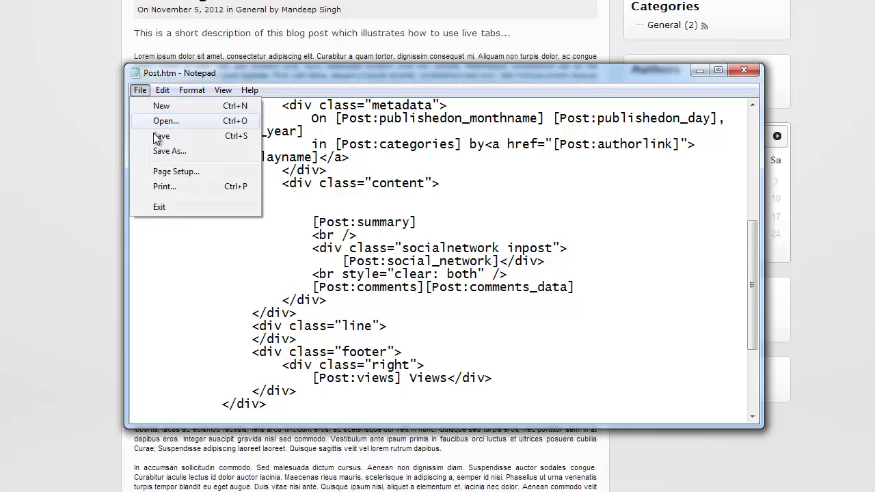
left_click(157, 136)
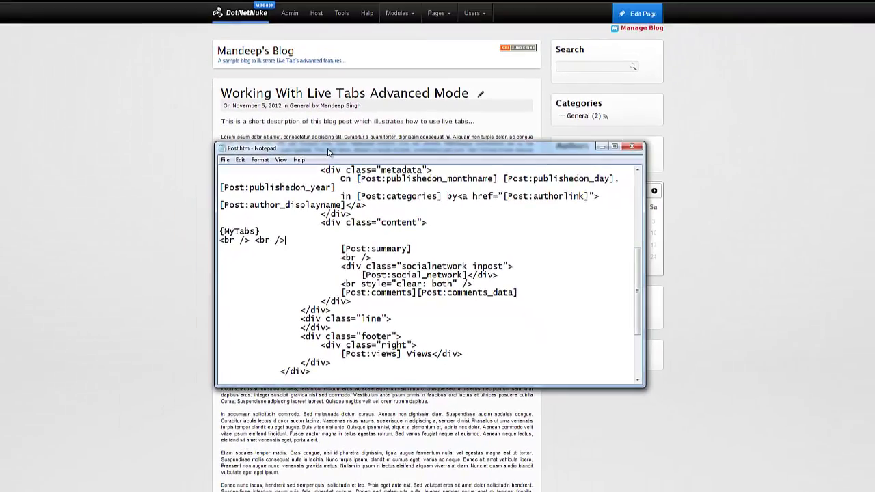
Step: Move Notepad out of the way, return to the blog post, and view its About Author, Article and Introduction tabs
left_click_drag(328, 152, 647, 148)
left_click(527, 181)
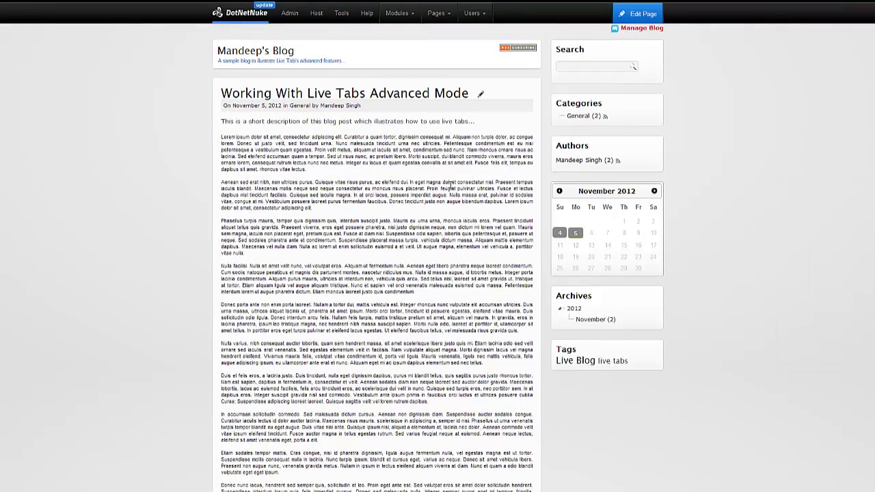
scroll(364, 210, "up", 2)
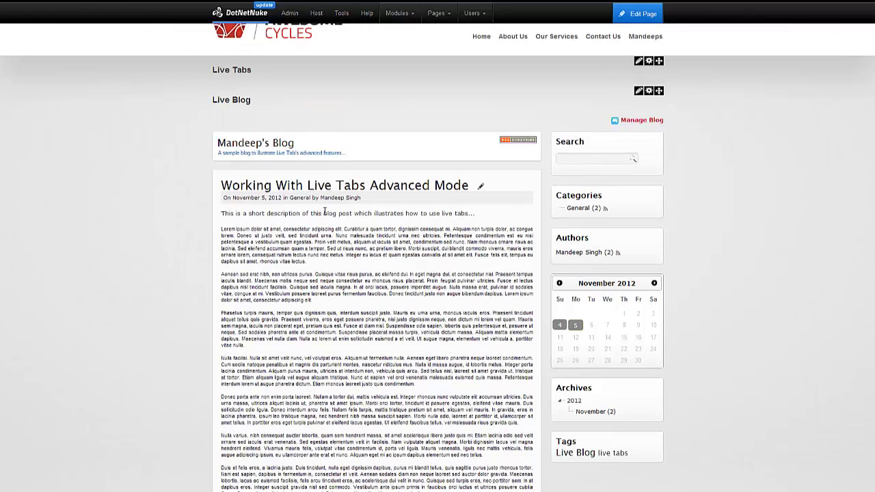
scroll(325, 213, "up", 1)
mouse_move(317, 16)
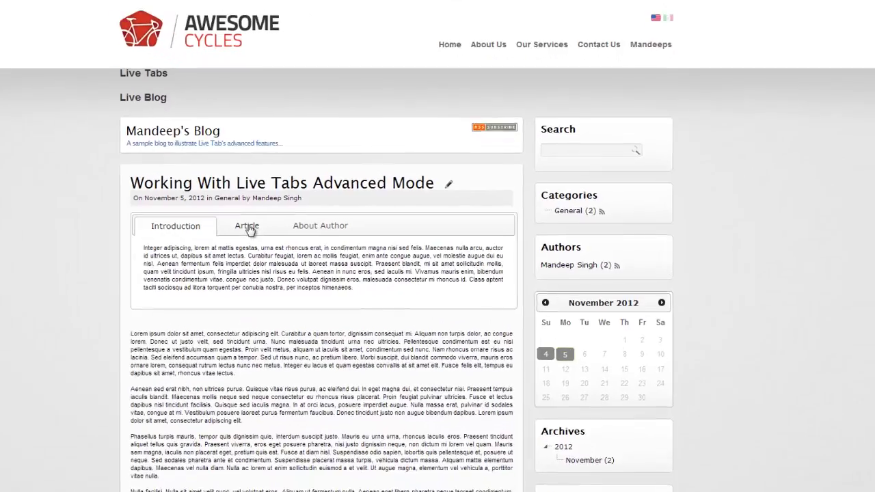
left_click(317, 232)
left_click(361, 231)
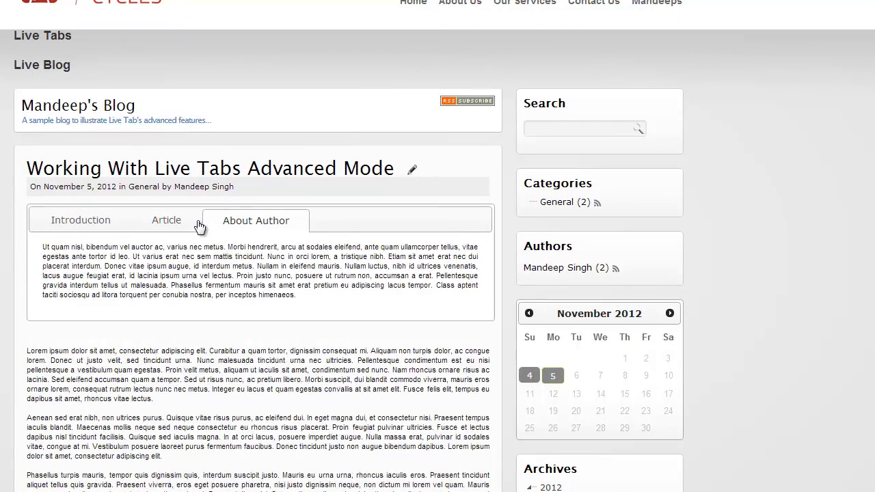
left_click(168, 220)
left_click(91, 224)
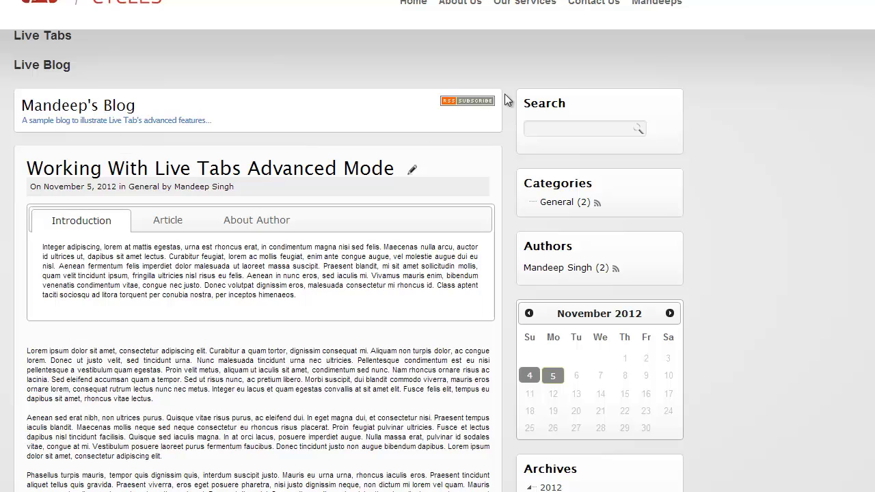
Step: Open the Live Tabs page from the site navigation and view the post's Article, About Author and Introduction tabs again
mouse_move(661, 4)
left_click(655, 32)
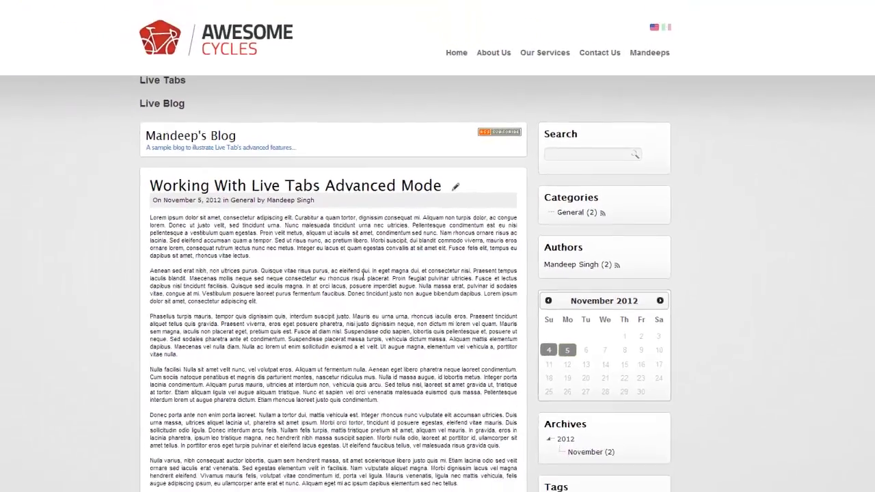
scroll(351, 275, "down", 10)
scroll(326, 379, "up", 10)
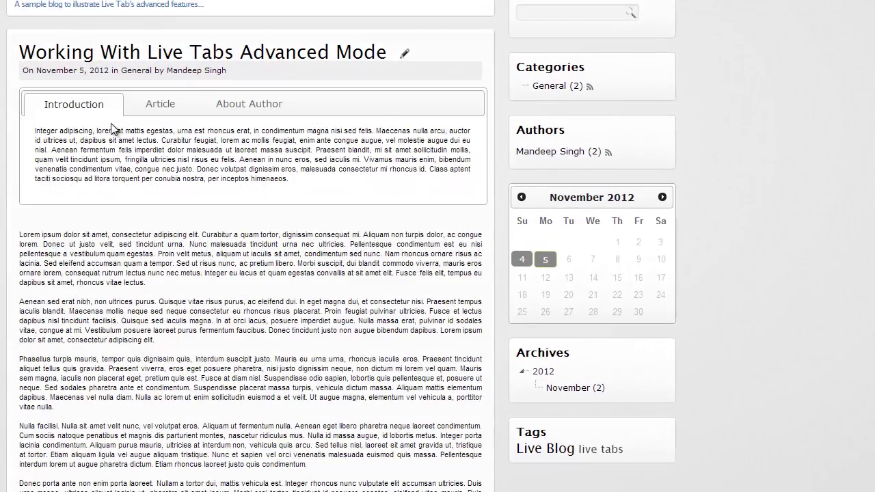
left_click(170, 107)
left_click(233, 107)
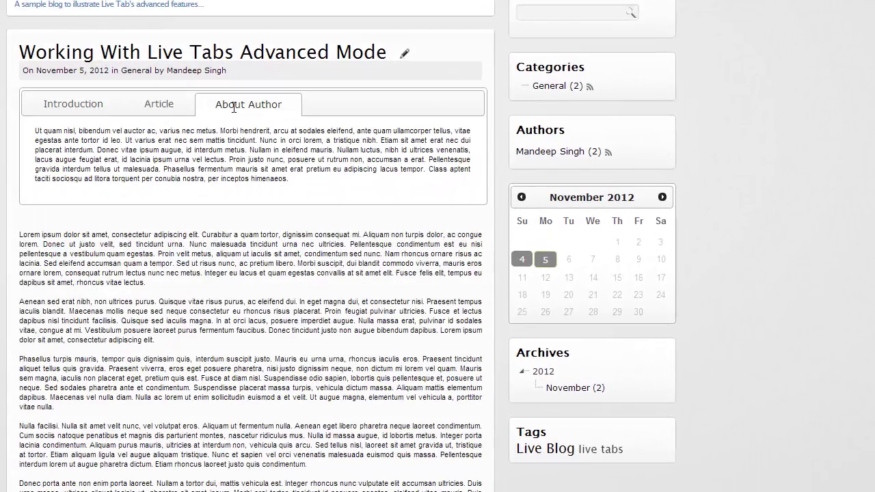
left_click(162, 113)
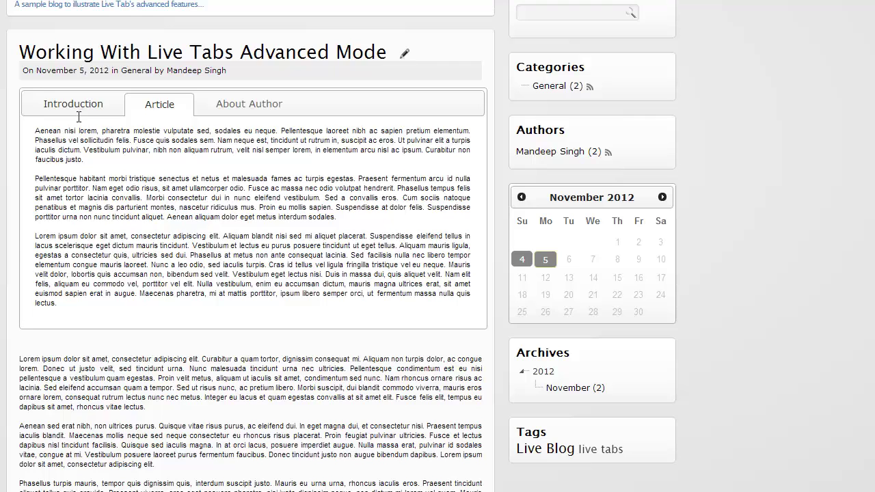
left_click(77, 108)
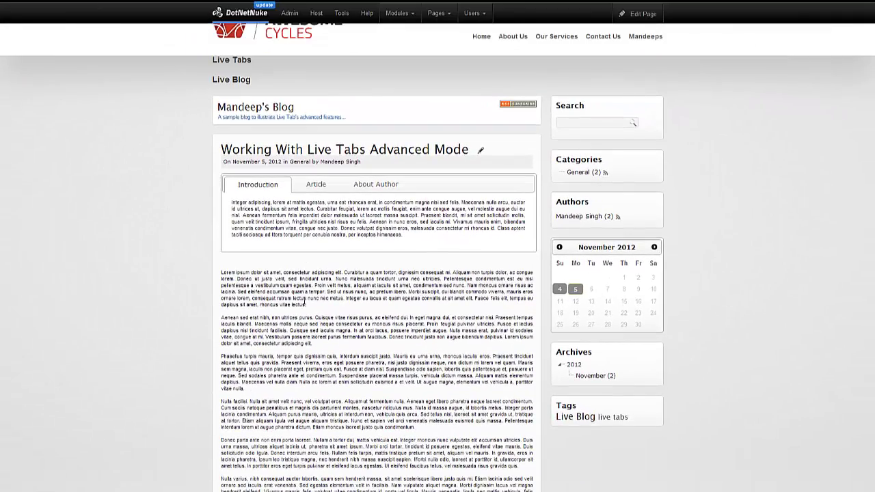
Step: Examine the article text below the tabs, and cycle through the tabs to compare their content with it
left_click_drag(268, 273, 275, 330)
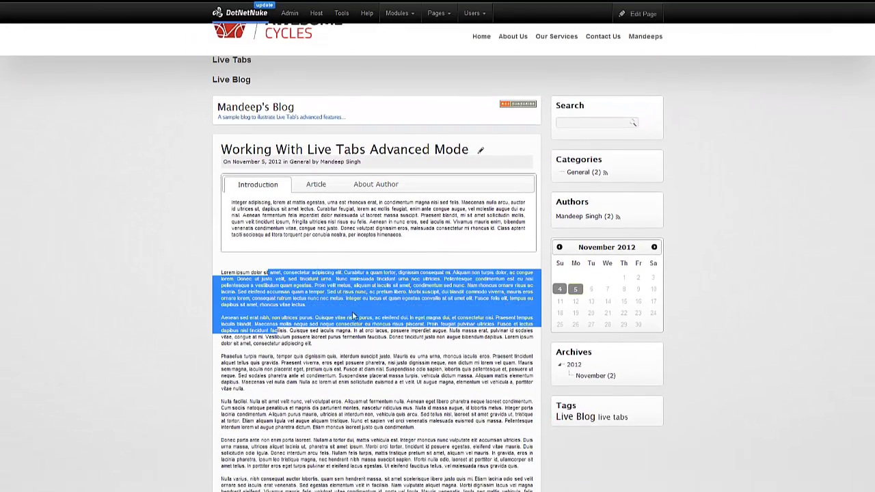
left_click(335, 279)
left_click(318, 184)
left_click(360, 184)
left_click(282, 191)
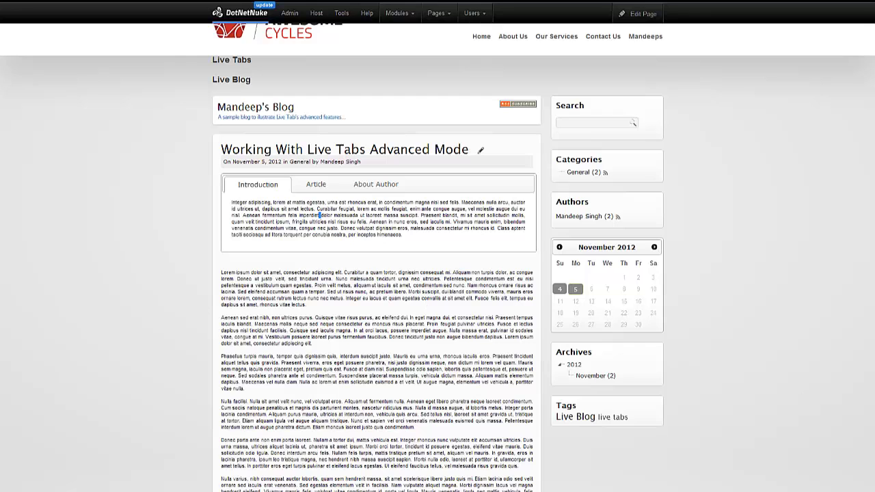
scroll(458, 246, "up", 1)
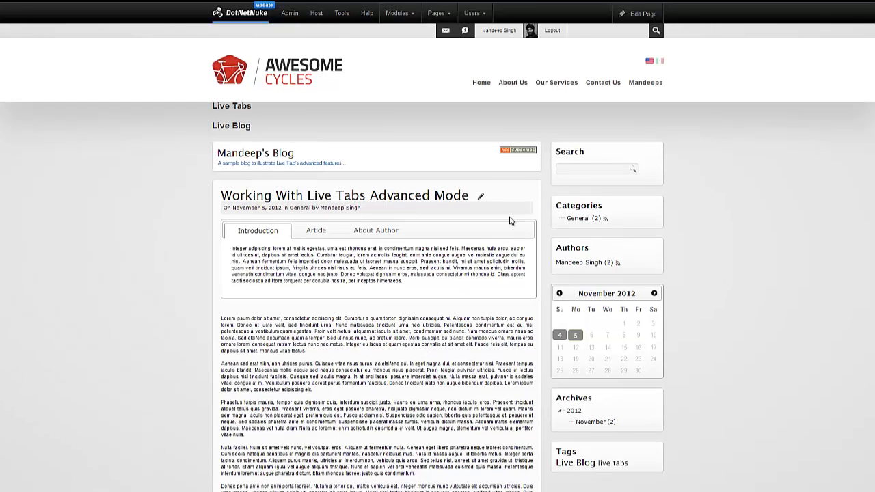
Step: Return to the Live Tabs page, put it in edit mode, and open the Live Tabs module's Manage Tabs screen
mouse_move(635, 86)
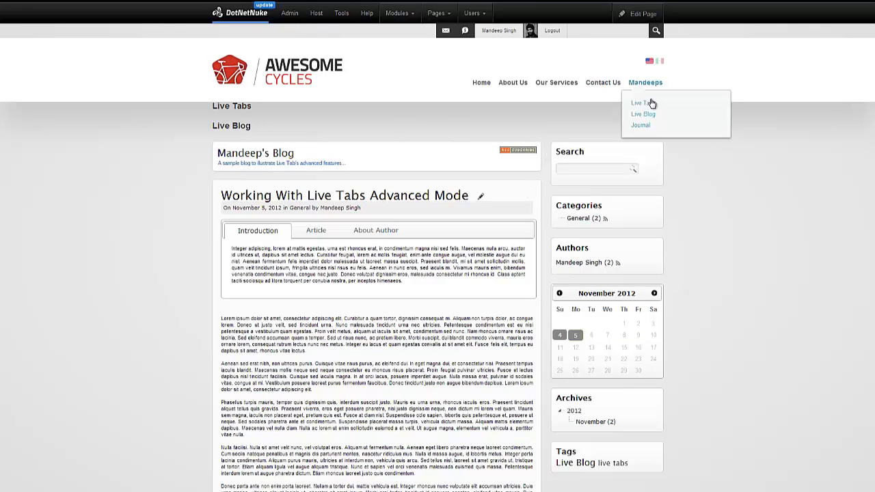
left_click(651, 103)
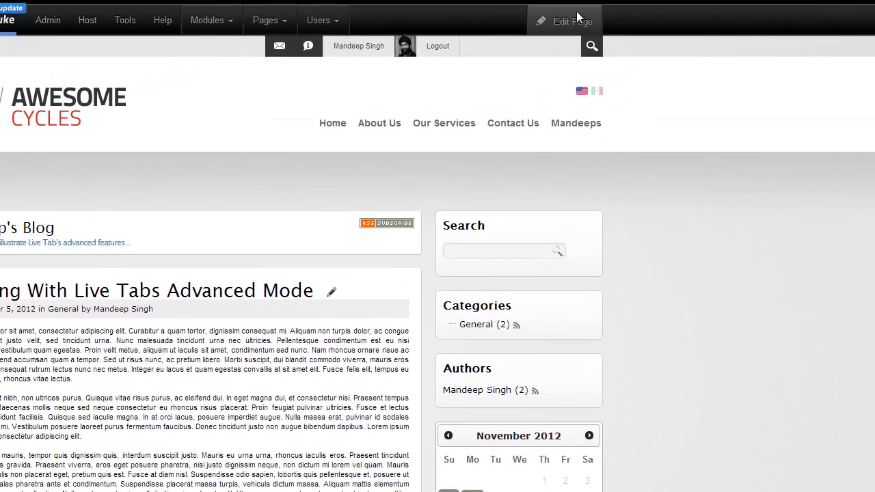
mouse_move(632, 14)
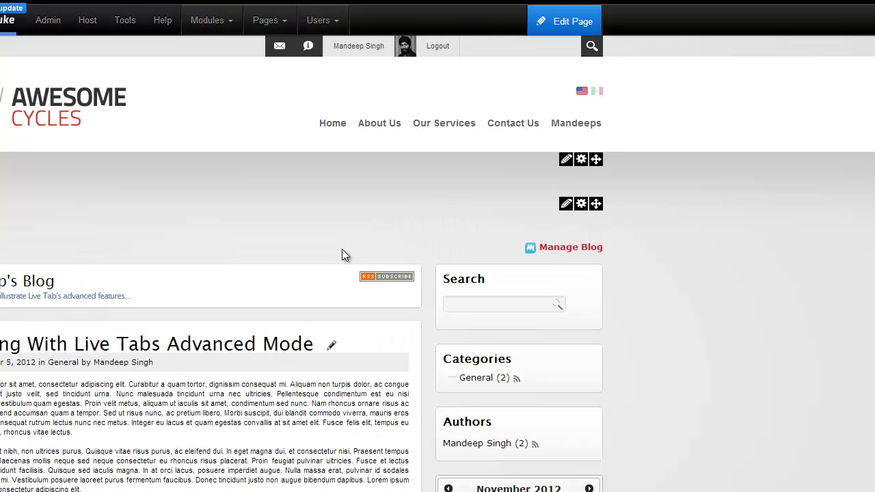
mouse_move(566, 161)
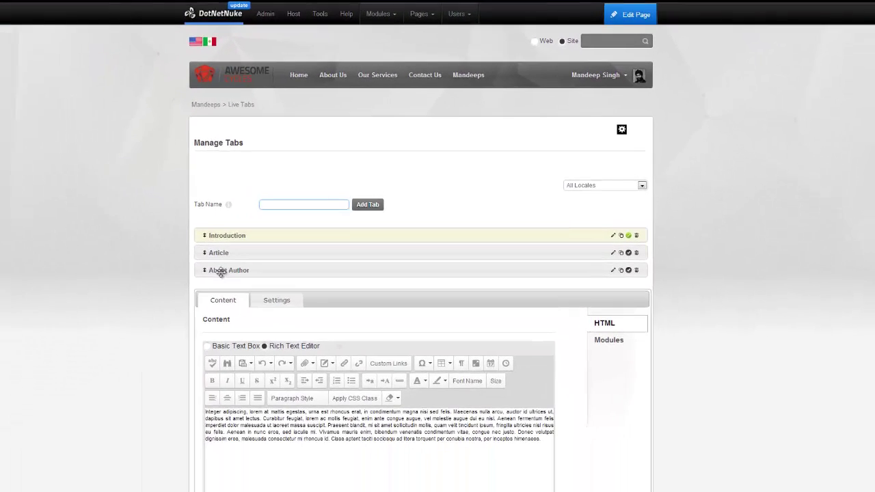
Step: Delete all HTML content of the Introduction tab and update the tab
scroll(185, 342, "down", 3)
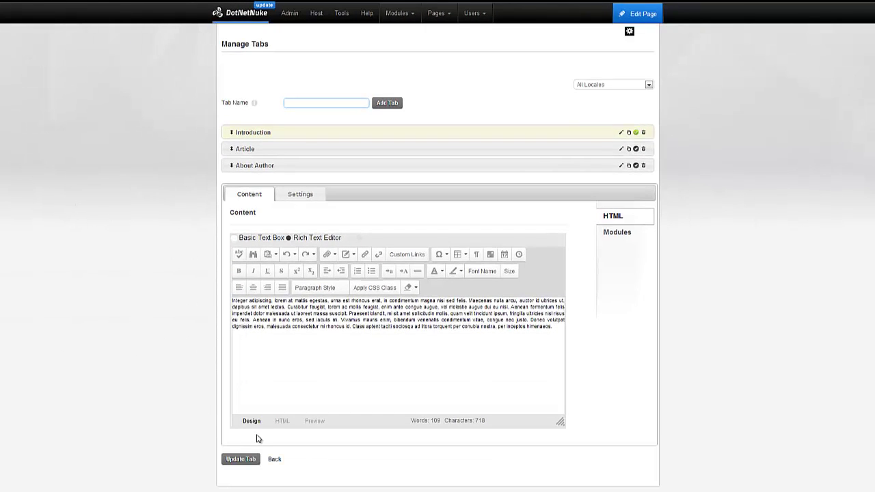
left_click(282, 420)
left_click_drag(543, 351, 210, 308)
key("Delete")
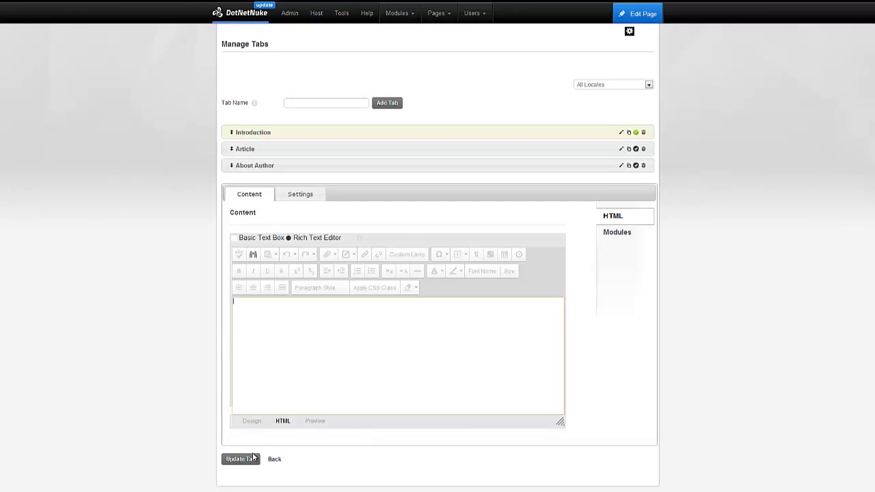
left_click(240, 459)
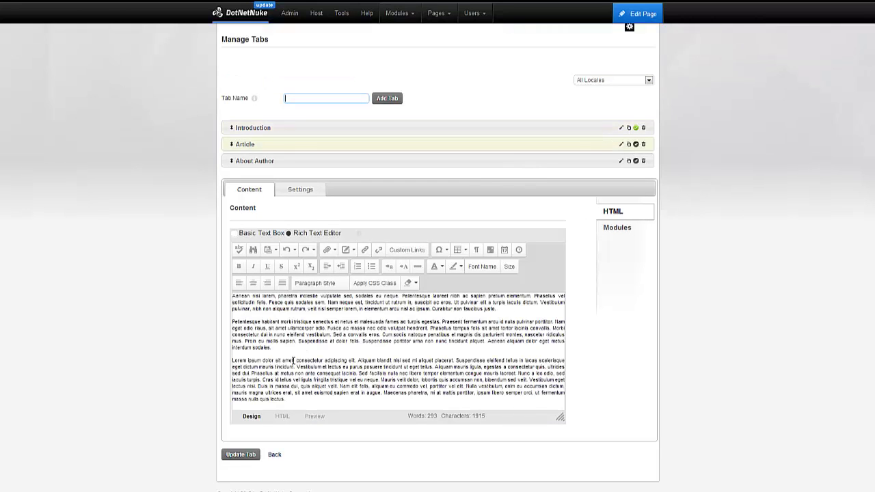
Step: Delete all HTML content of the Article tab and update the tab
left_click(282, 416)
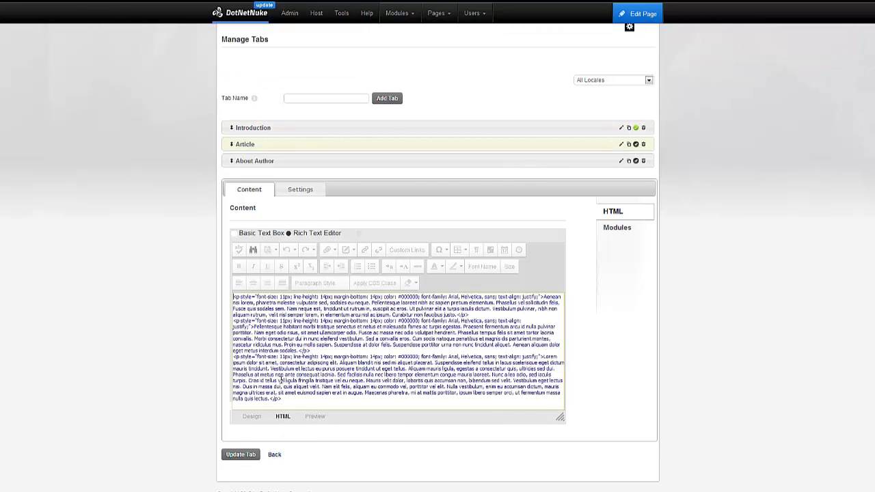
key("ctrl+a")
key("Delete")
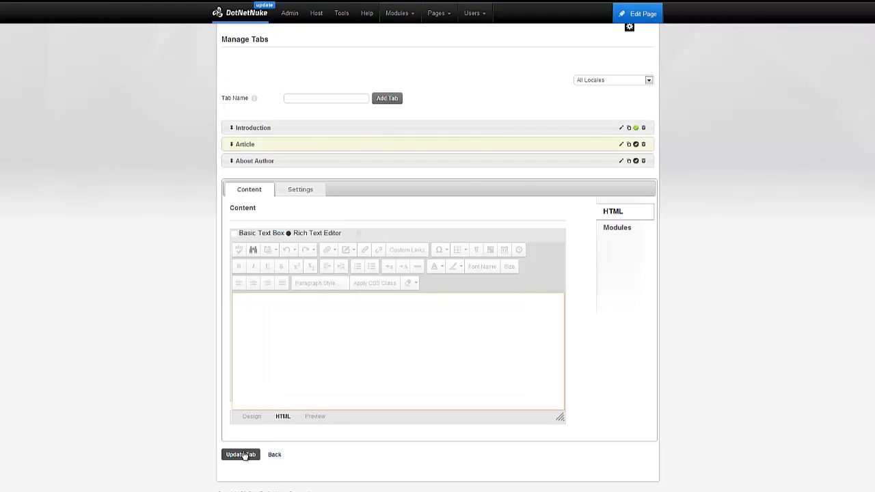
Step: Open the About Author tab for editing, clear all its HTML content and update the tab
left_click(621, 162)
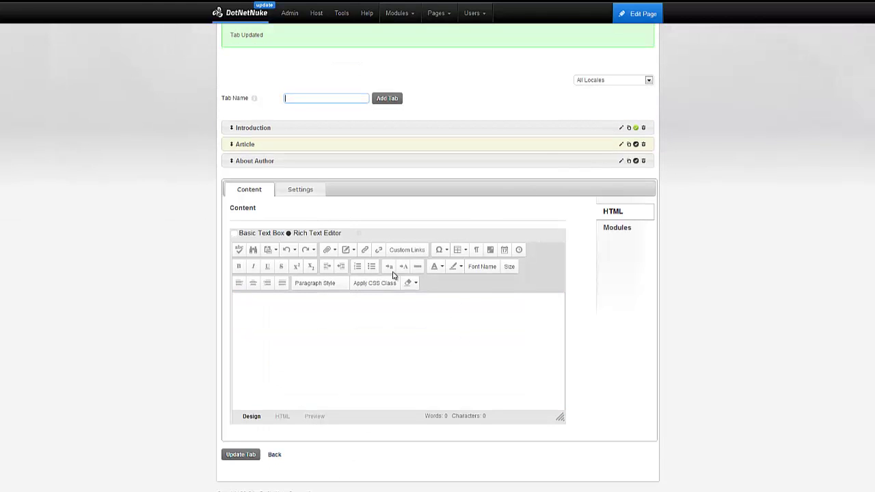
left_click(283, 412)
key("ctrl+a")
key("Delete")
left_click(240, 454)
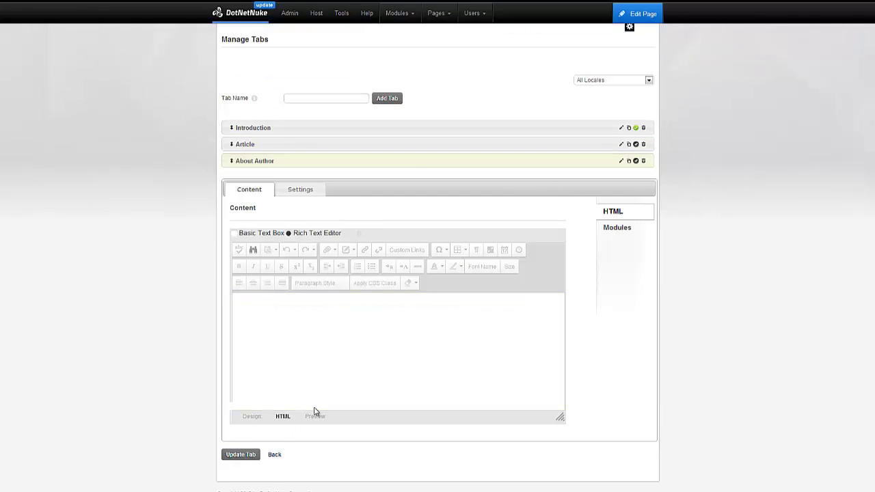
Step: Open the Introduction tab's Integration settings and copy its full Display Token
left_click(622, 128)
left_click(313, 194)
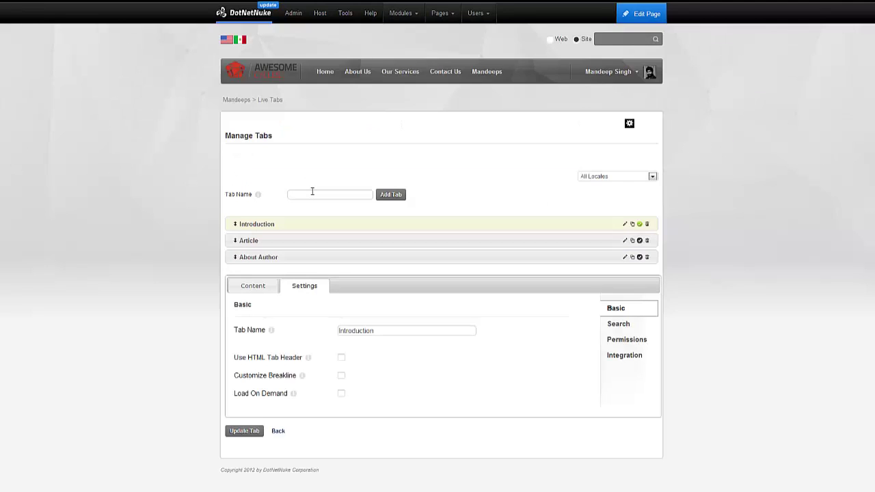
left_click(613, 358)
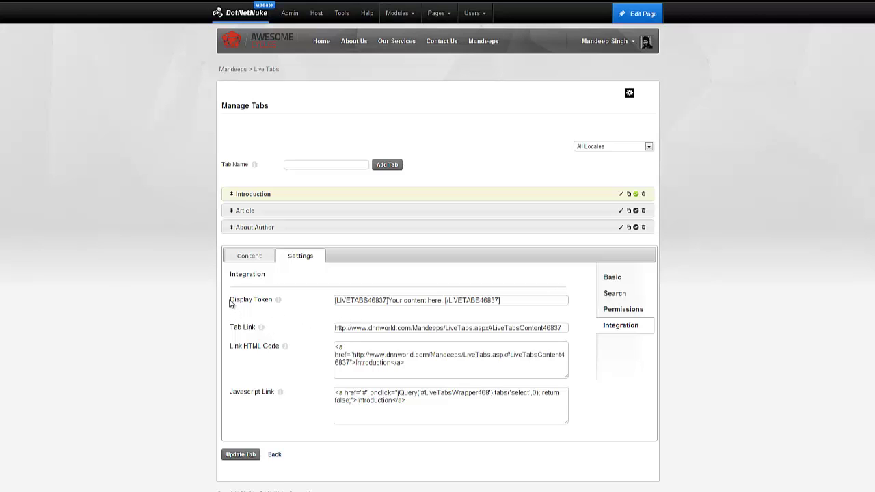
left_click_drag(230, 300, 268, 299)
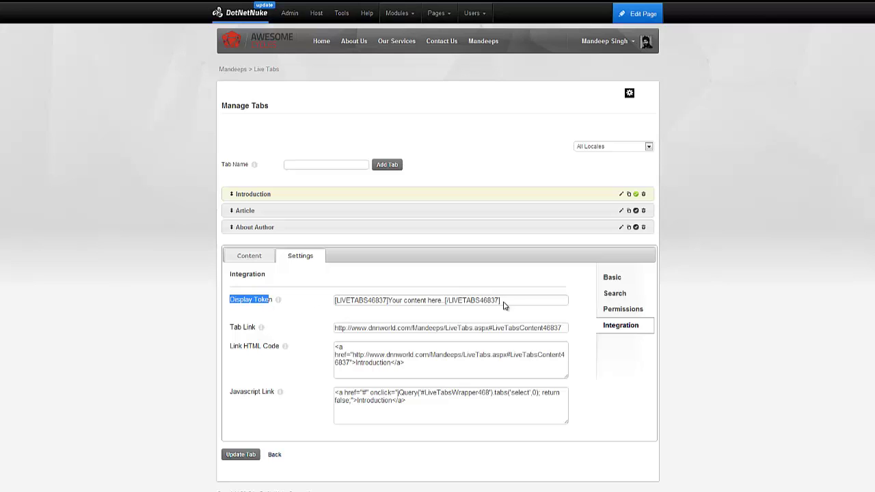
left_click_drag(512, 303, 330, 309)
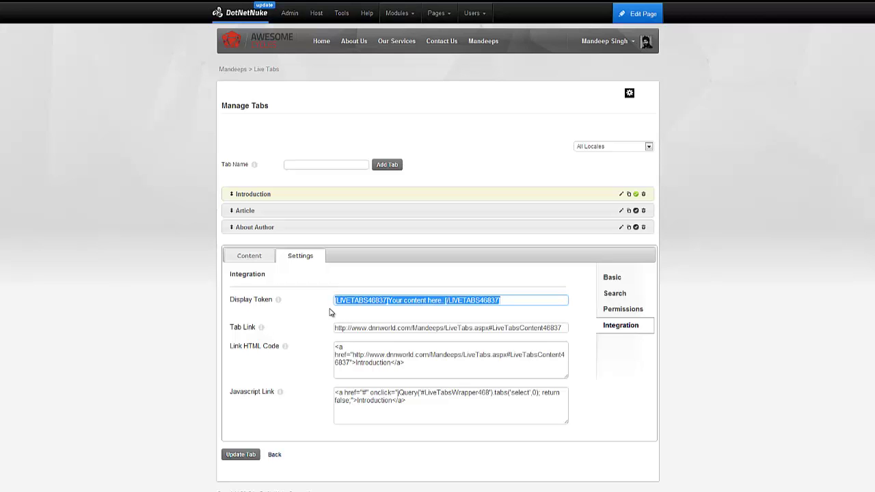
left_click(395, 302)
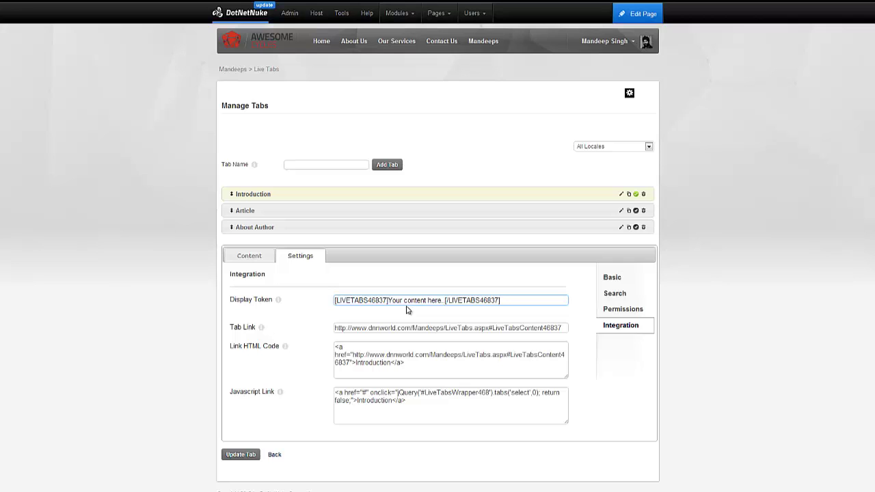
left_click_drag(504, 301, 330, 304)
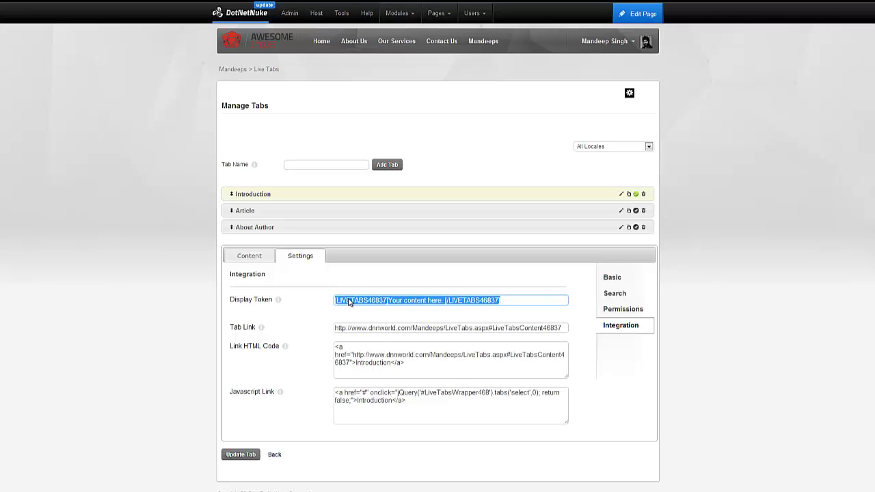
right_click(348, 303)
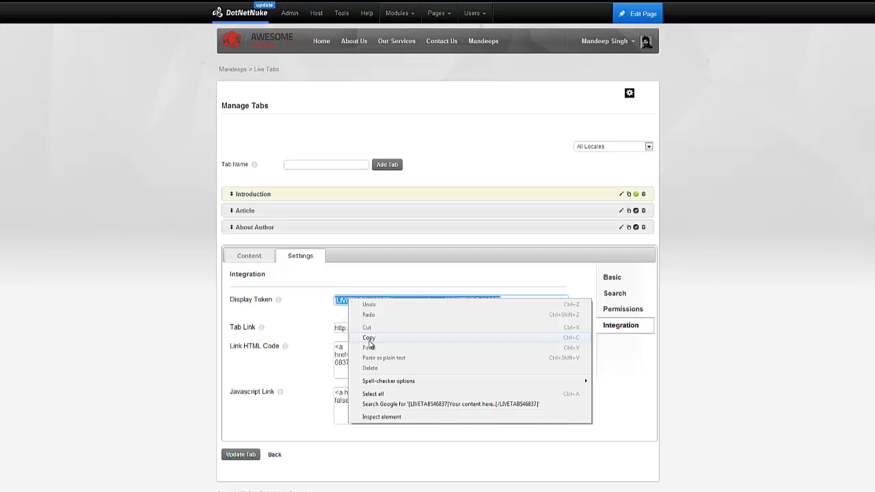
left_click(369, 338)
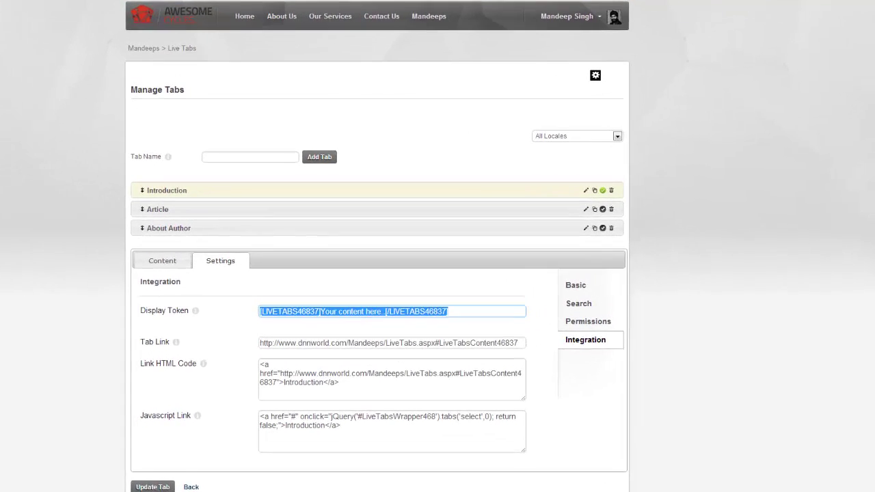
Step: Switch to Post.htm in Notepad and replace the "<br /> <br />" line below {MyTabs} with the copied display token
key("alt+Tab")
left_click_drag(868, 89, 237, 131)
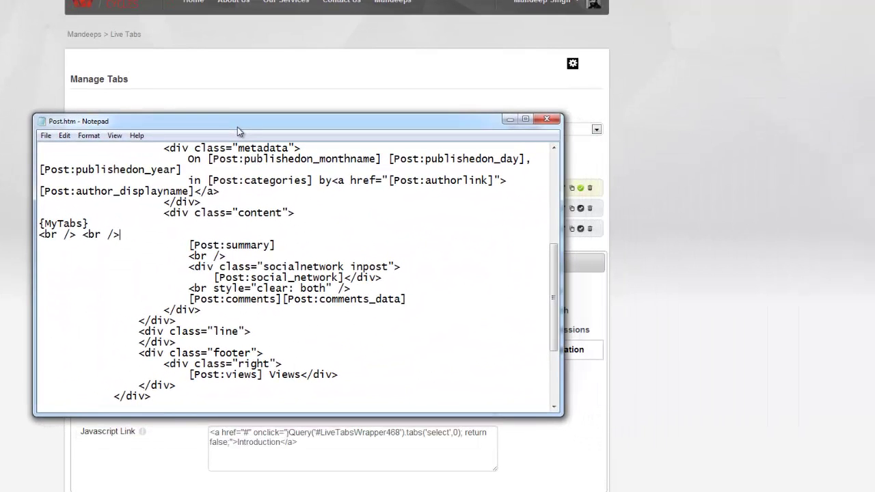
left_click_drag(93, 223, 37, 220)
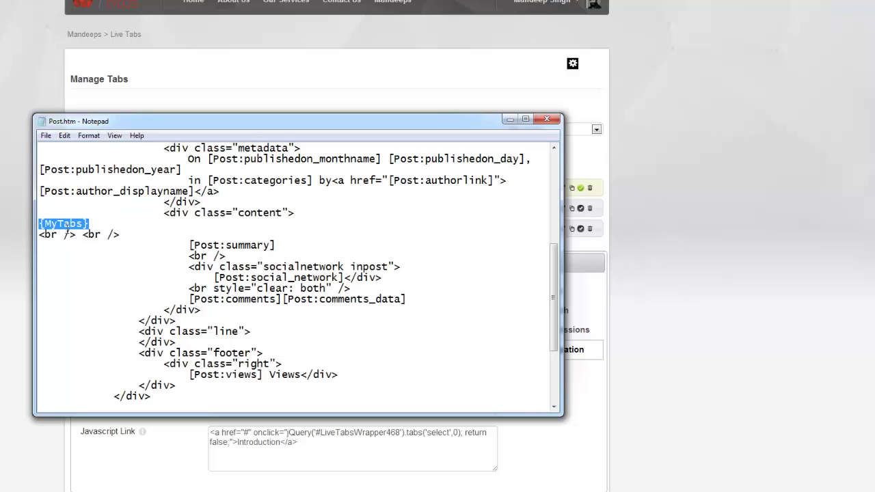
left_click_drag(120, 234, 40, 236)
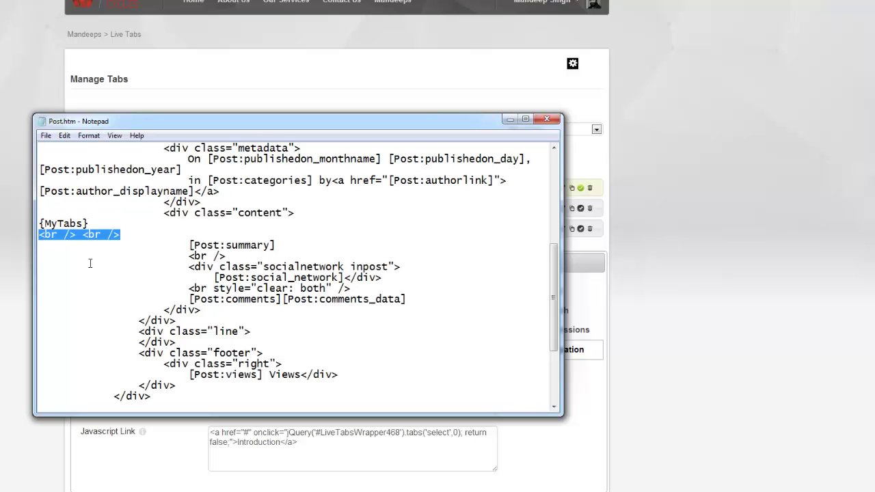
key("Delete")
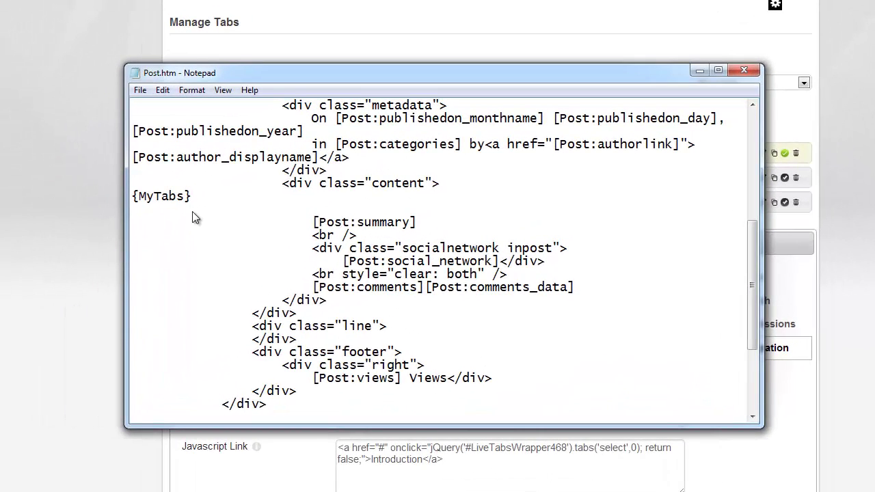
right_click(193, 212)
left_click(222, 269)
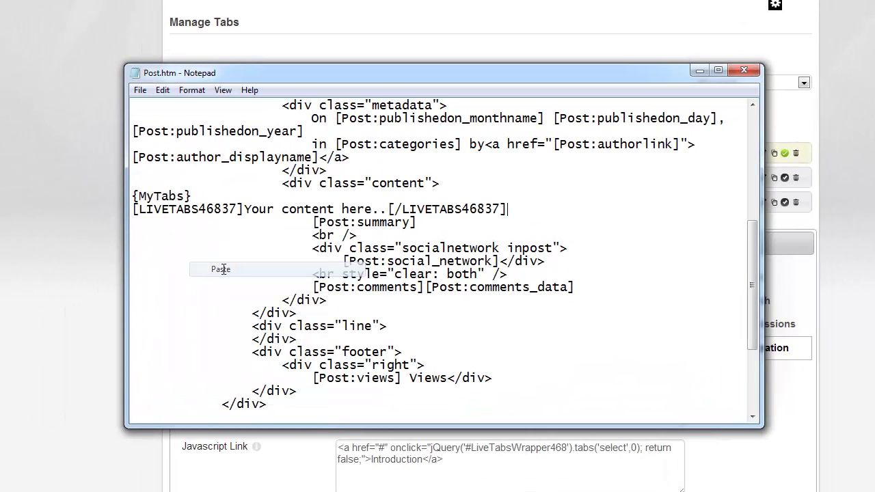
Step: Replace "Your content here.." between the LIVETABS46837 tags with the [Post:summary] token, moved from below onto its own line
left_click_drag(244, 209, 389, 208)
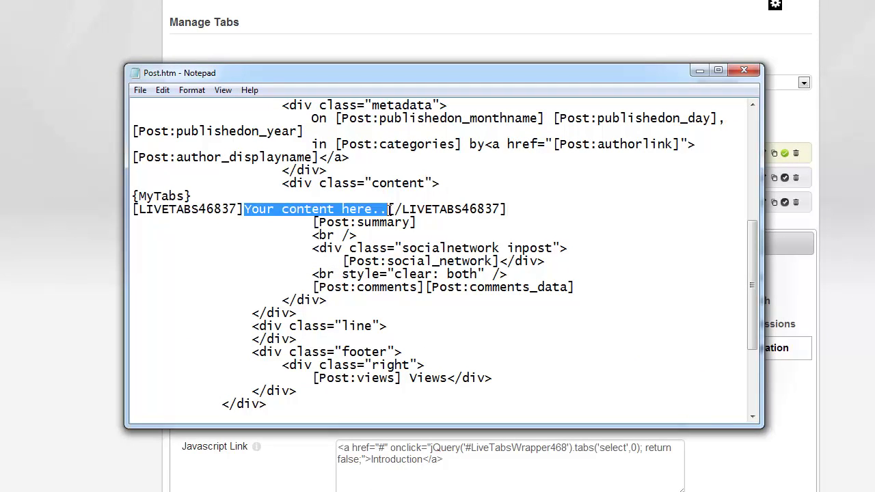
key("Delete")
key("Return")
key("Return")
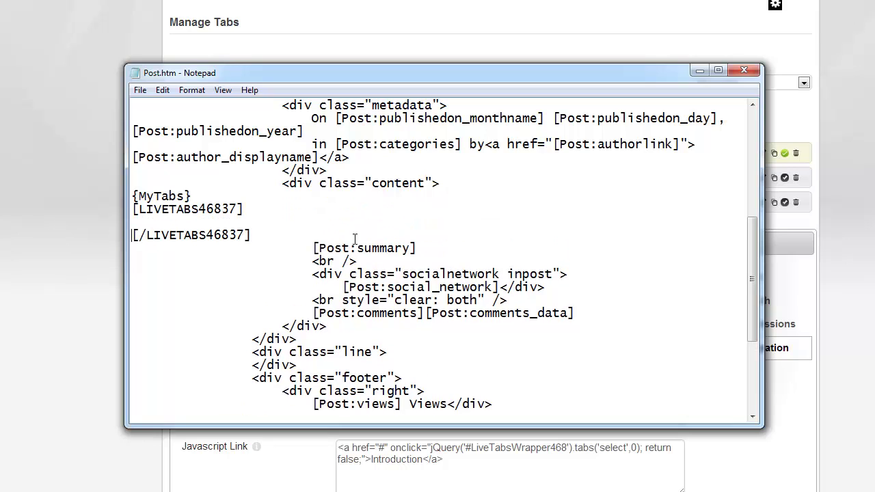
left_click_drag(313, 248, 419, 246)
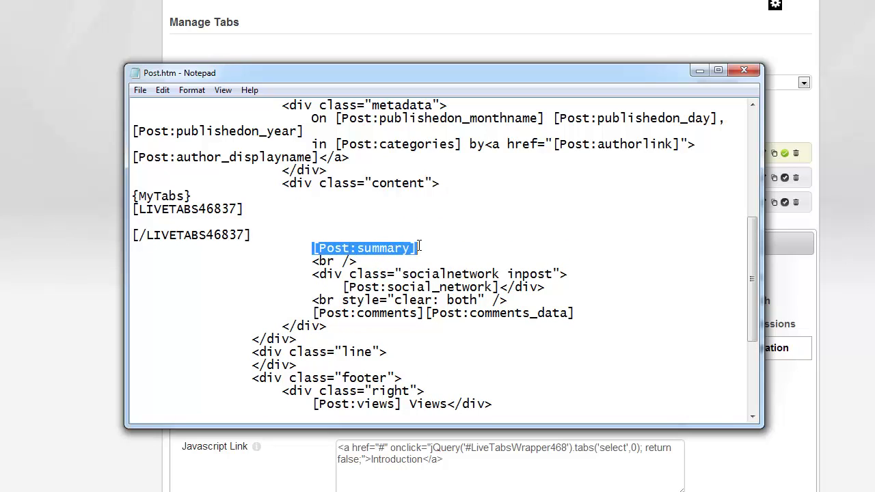
key("ctrl+x")
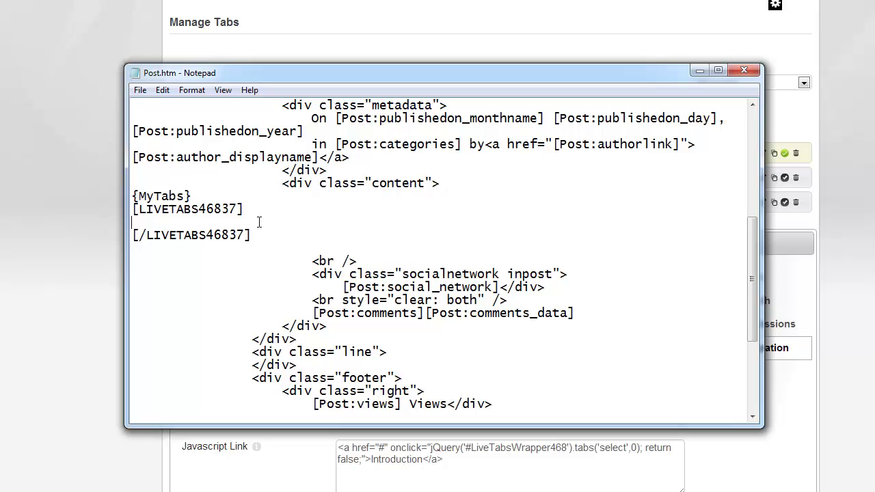
key("ctrl+v")
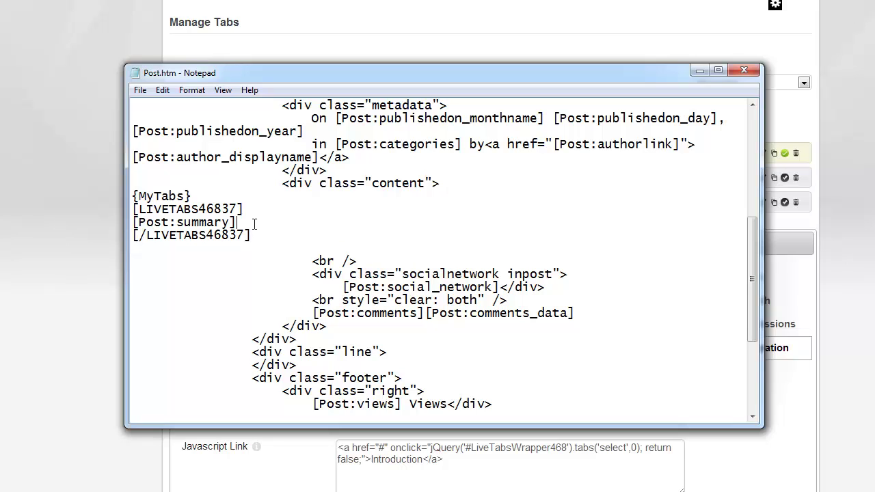
left_click_drag(248, 224, 183, 200)
left_click_drag(236, 232, 222, 234)
Step: Move the Post.htm window aside, return to the browser, update the Introduction tab and leave Manage Tabs
left_click(162, 90)
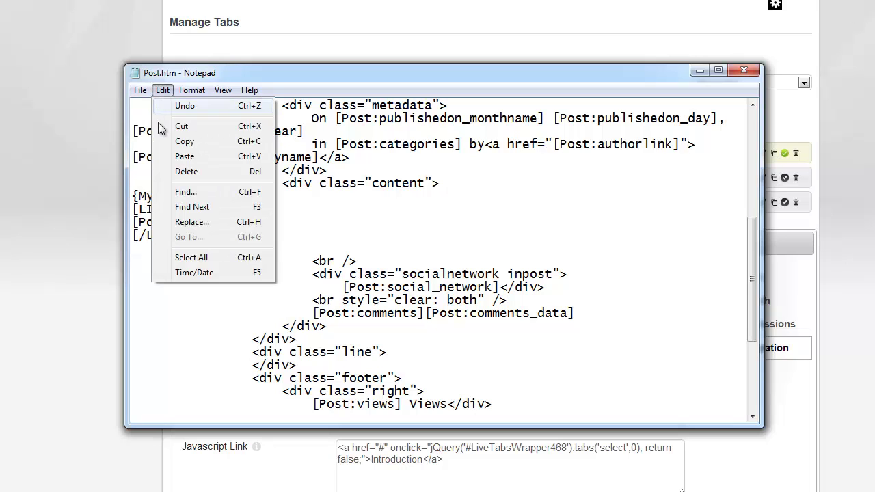
left_click(247, 74)
left_click_drag(247, 73, 672, 0)
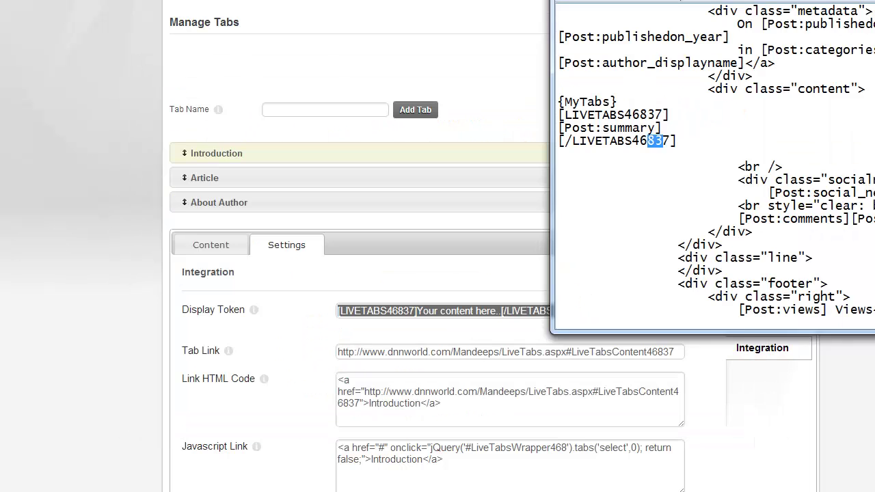
key("alt+Tab")
left_click(242, 455)
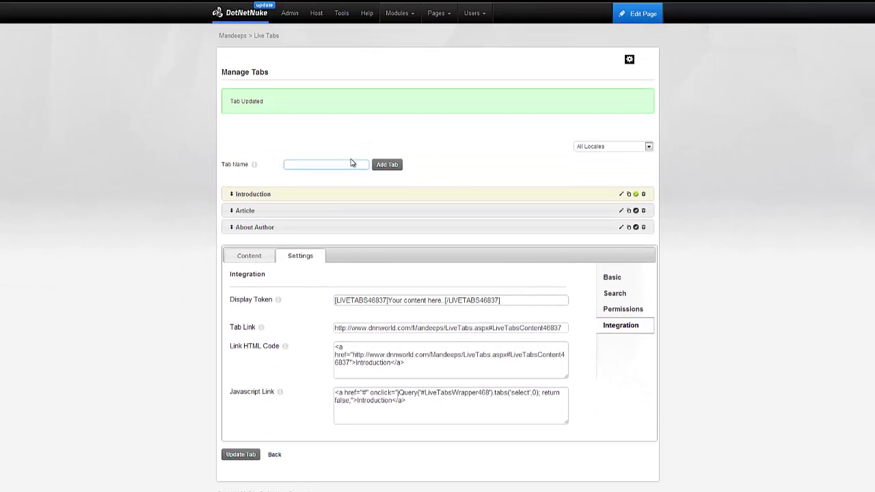
left_click(274, 454)
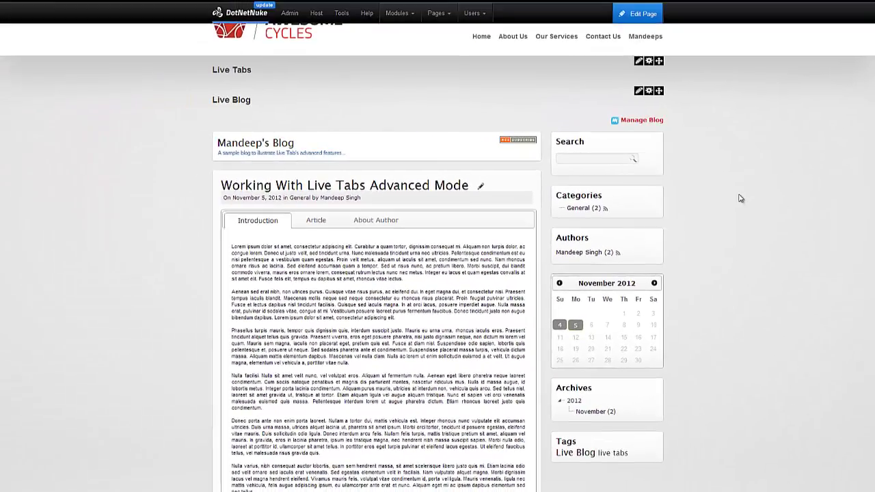
Step: Examine the blog post's Introduction tab down to its end, and compare it with the Article and About Author tabs
mouse_move(234, 246)
left_mouse_down()
mouse_move(478, 352)
mouse_move(250, 245)
left_mouse_up()
scroll(127, 234, "down", 10)
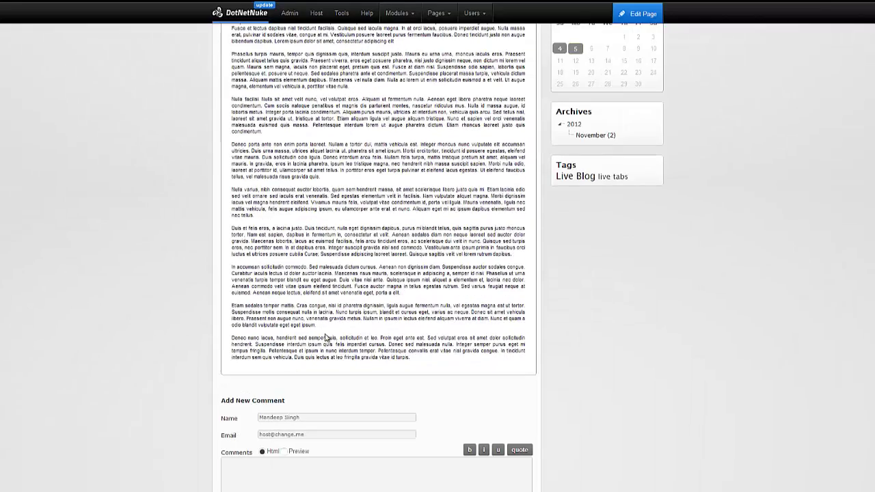
scroll(313, 335, "up", 10)
scroll(332, 334, "down", 1)
left_click(315, 175)
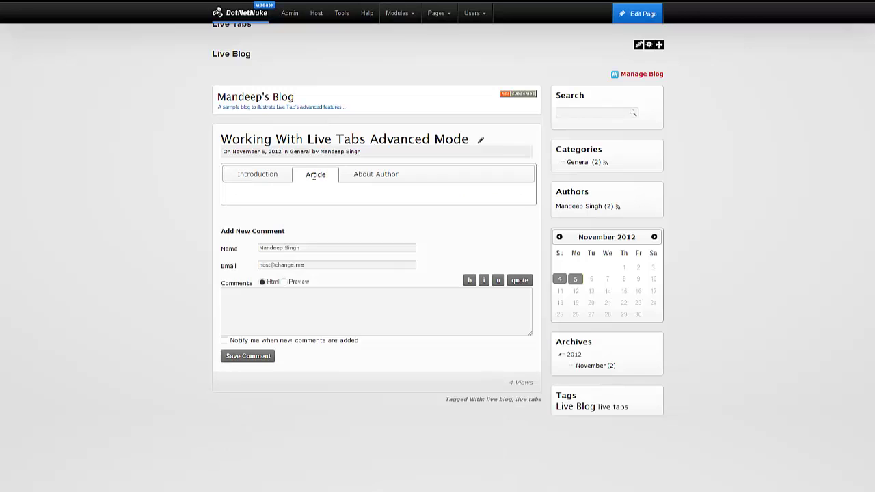
left_click(373, 174)
left_click(295, 178)
left_click(269, 176)
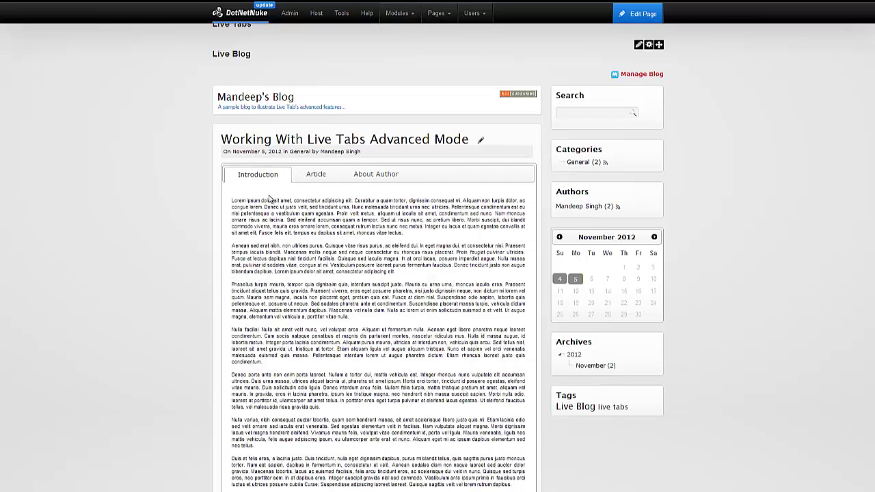
Step: Highlight the article text inside the Introduction tab, and view the Article and About Author tabs again
left_click_drag(233, 202, 241, 234)
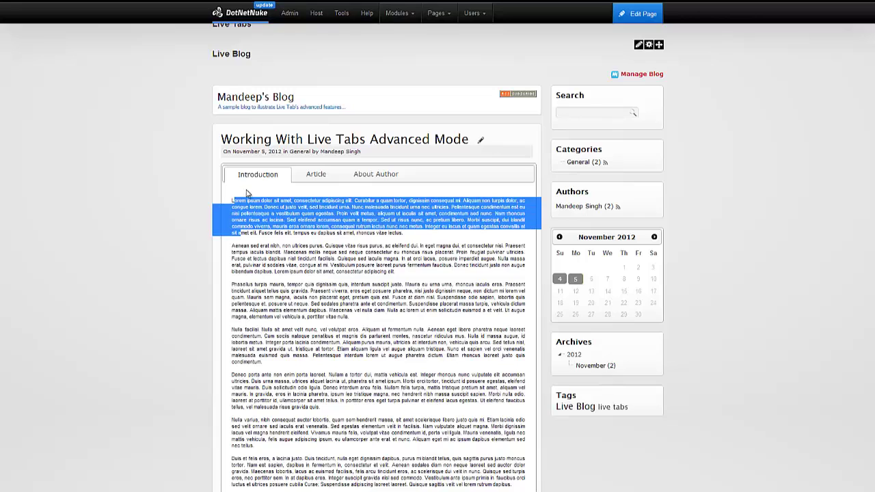
left_click(310, 247)
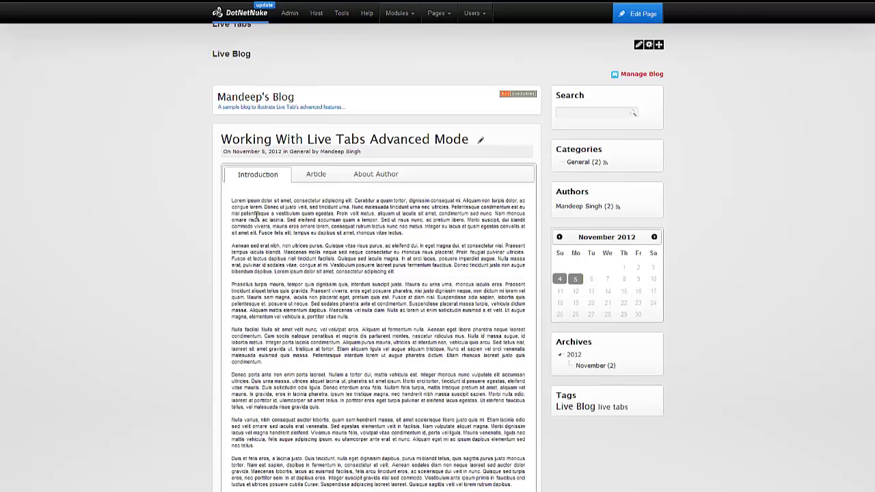
left_click_drag(251, 217, 270, 306)
left_click(315, 173)
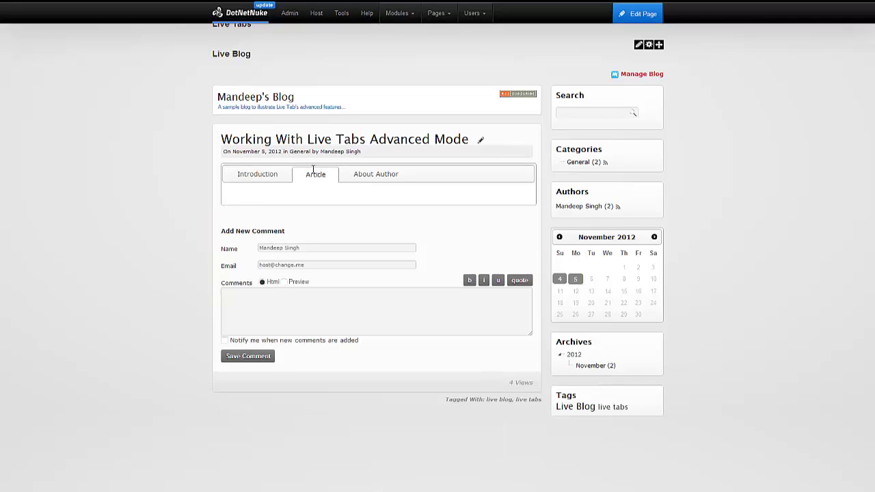
left_click(374, 175)
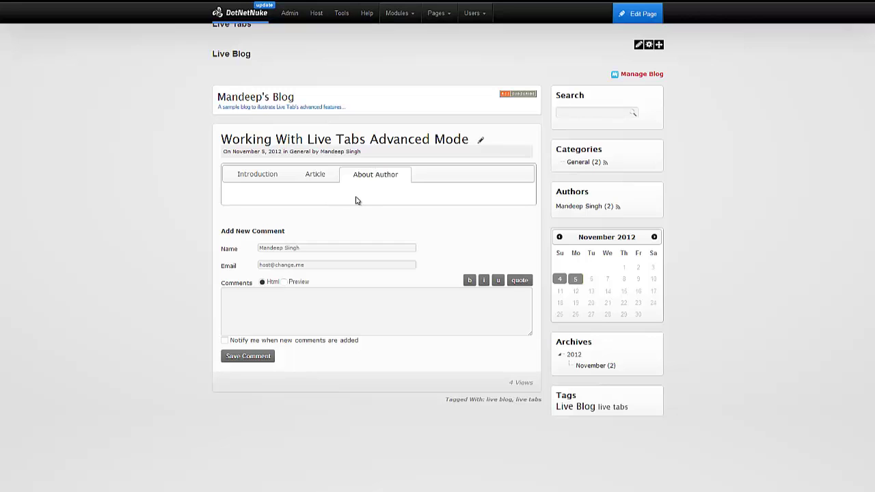
Step: Open the author's posts and highlight the author biography shown beneath the blog title
left_click(575, 206)
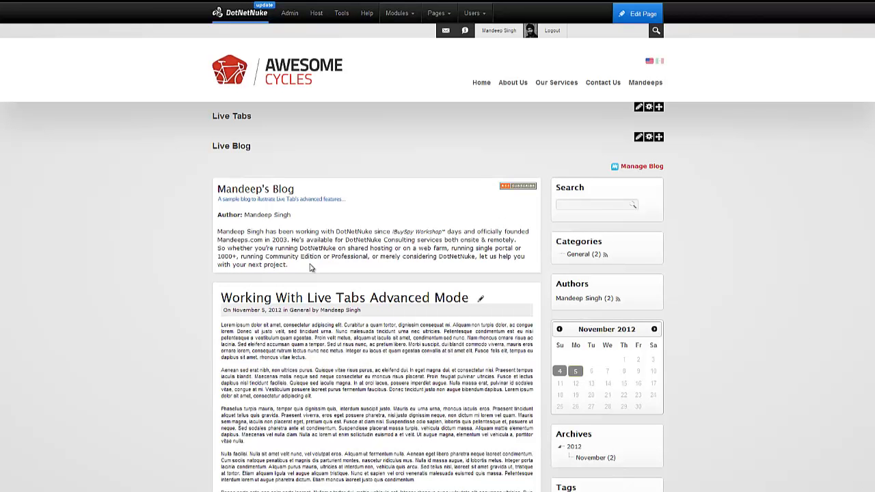
left_click_drag(289, 265, 218, 230)
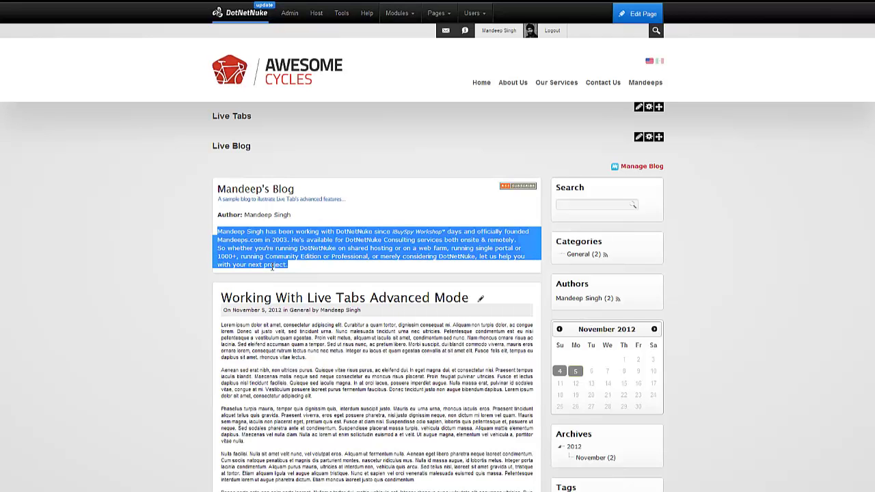
left_click_drag(293, 268, 218, 236)
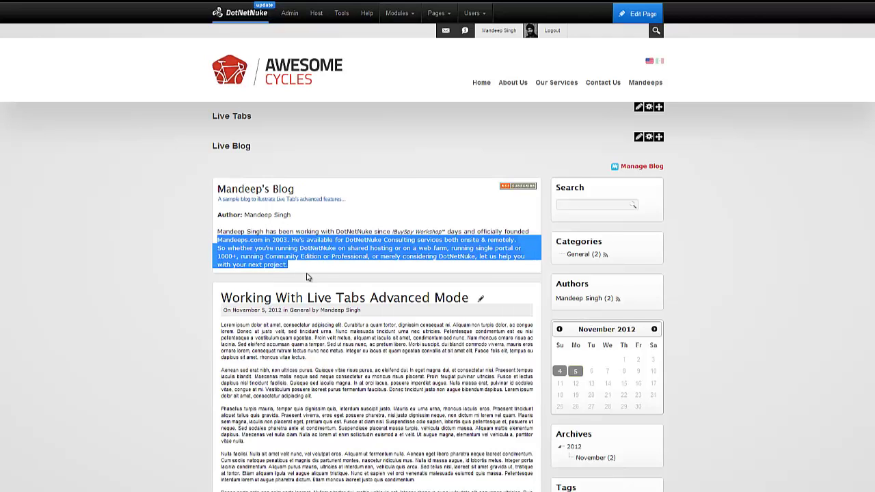
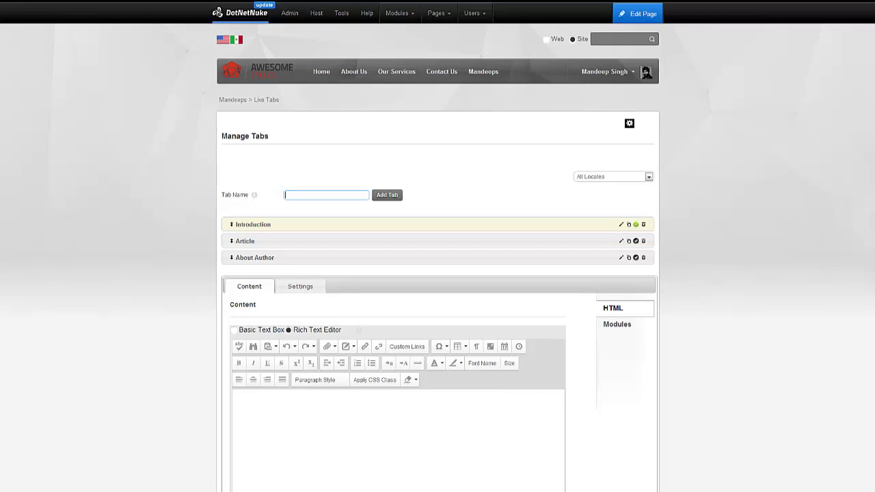
Step: Open the Article tab's Integration settings in Manage Tabs and select its display token for copying
scroll(615, 231, "down", 2)
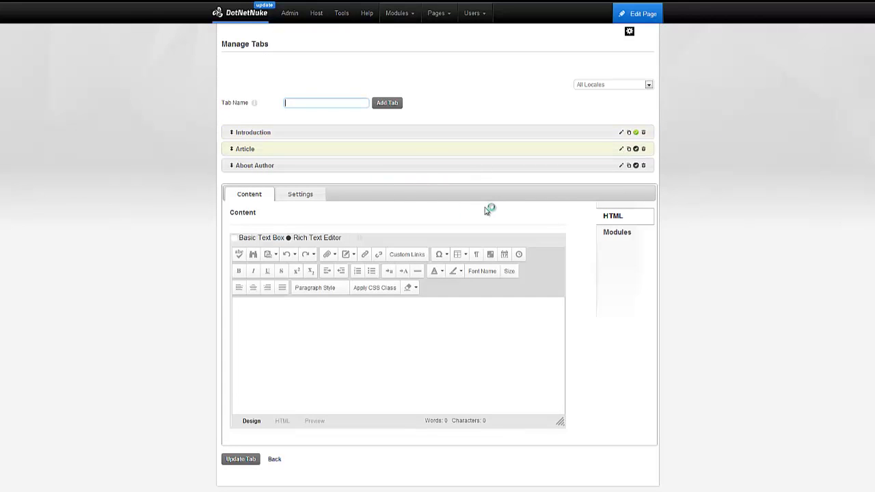
left_click(306, 194)
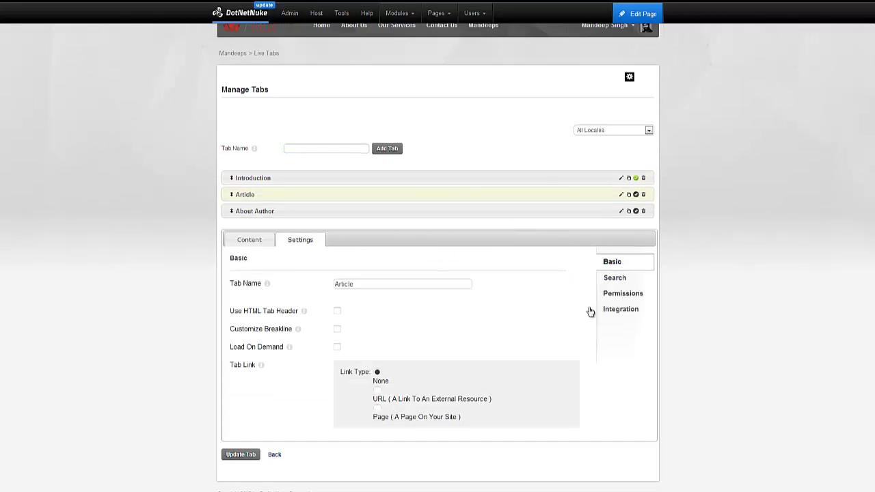
left_click(612, 312)
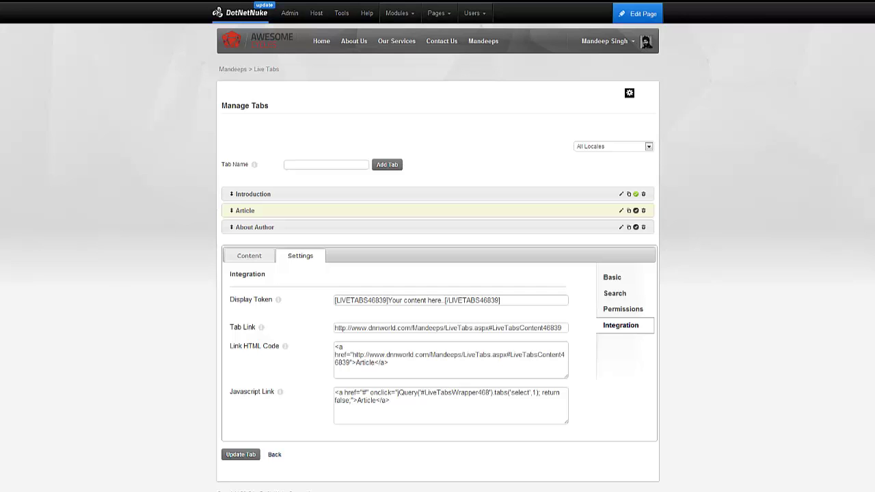
left_click(509, 300)
left_click_drag(500, 300, 308, 309)
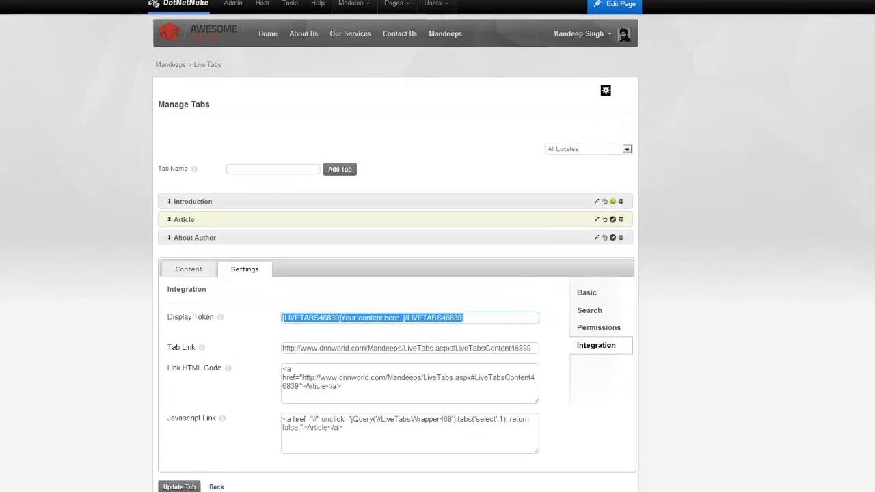
Step: In Post.htm, add a blank line below {MyTabs} and insert the LIVETABS46839 display token beneath the LIVETABS46837 block
key("alt+Tab")
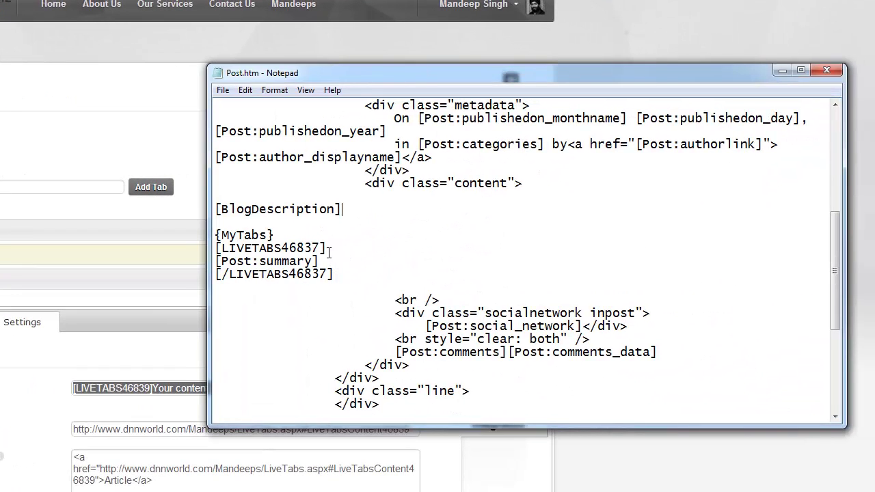
key("Return")
left_click(342, 286)
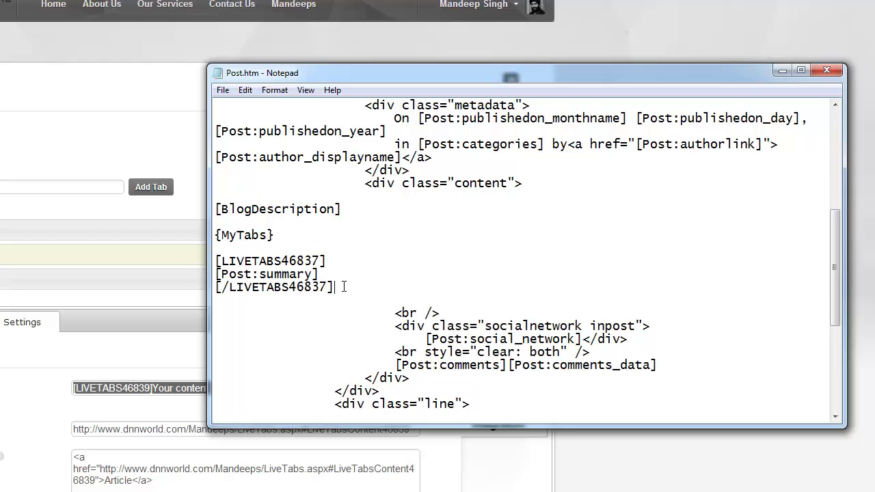
key("Return")
key("Return")
type("[LIVETABS46839]Your content here..[/LIVETABS46839]")
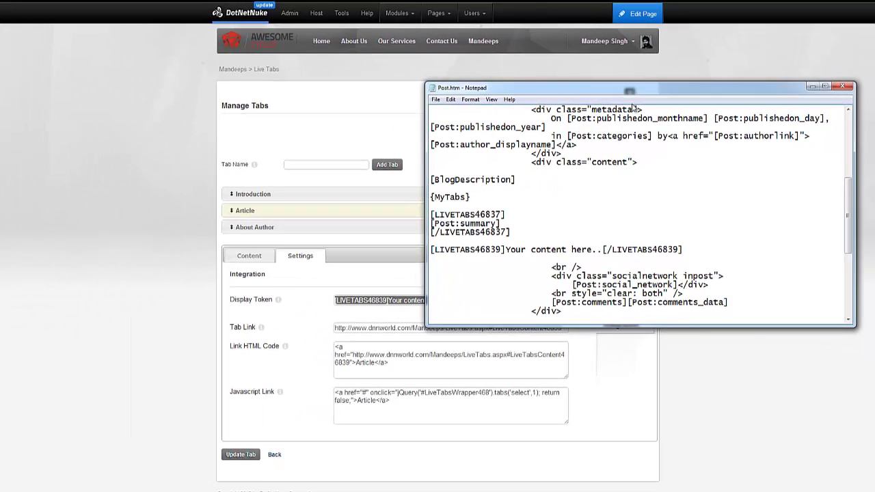
Step: Copy the About Author tab's display token from its Integration settings and insert it in Post.htm under the LIVETABS46839 line
left_click(396, 242)
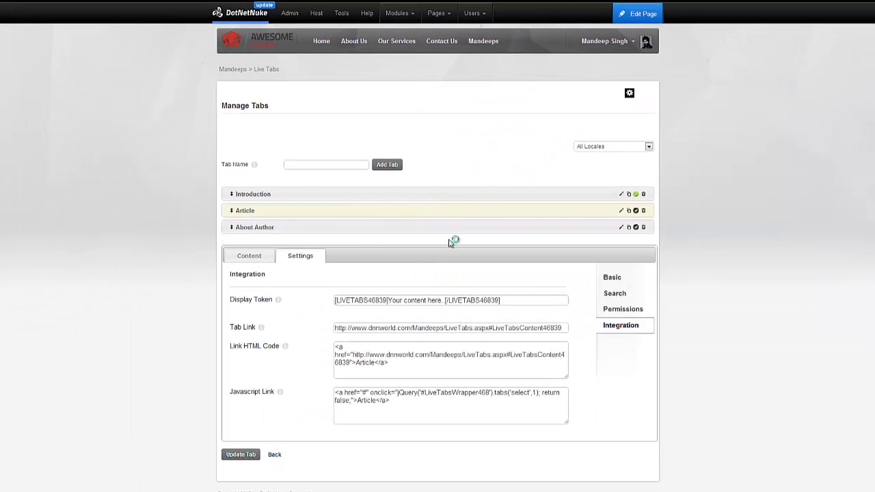
left_click(622, 228)
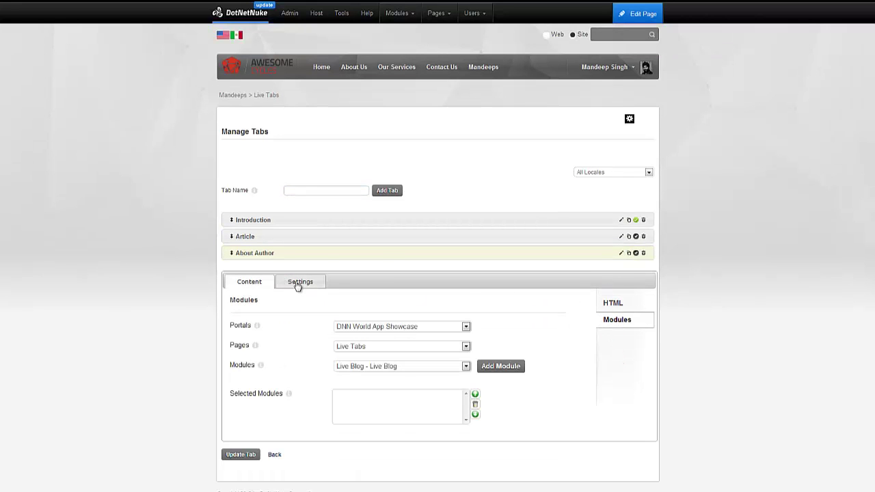
left_click(298, 282)
left_click_drag(514, 326, 322, 335)
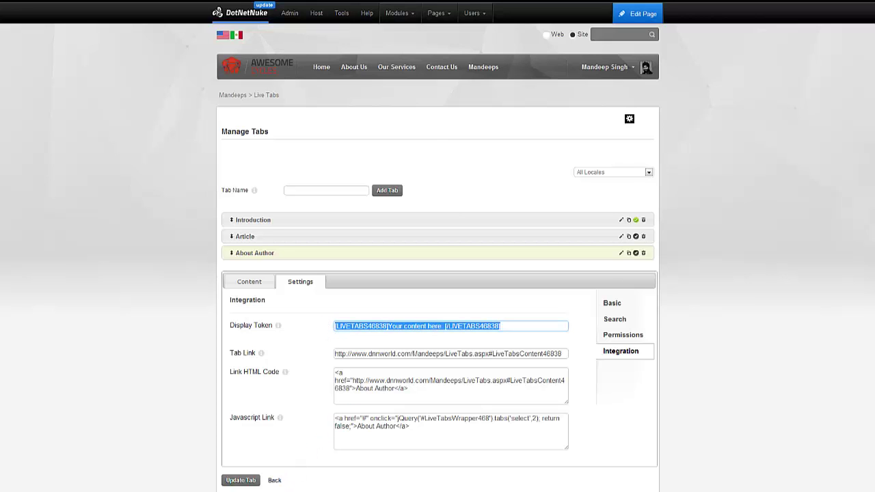
key("alt+Tab")
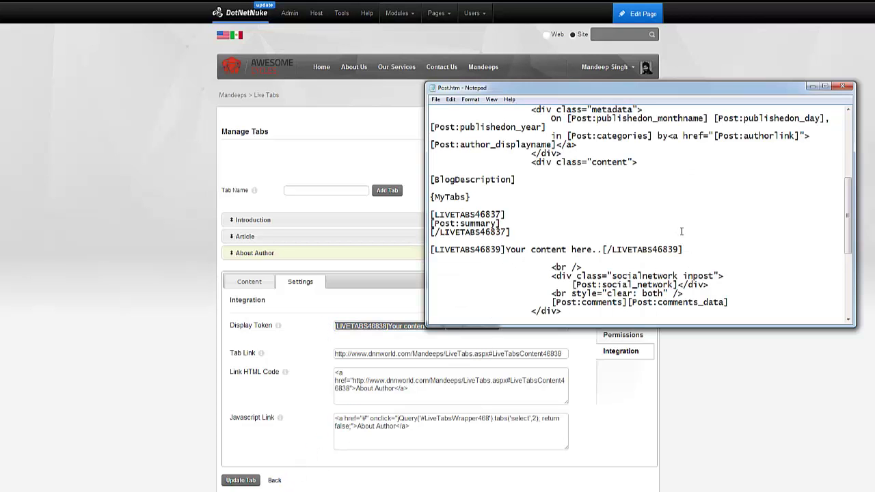
key("Return")
type("[LIVETABS46838]Your content here..[/LIVETABS46838]")
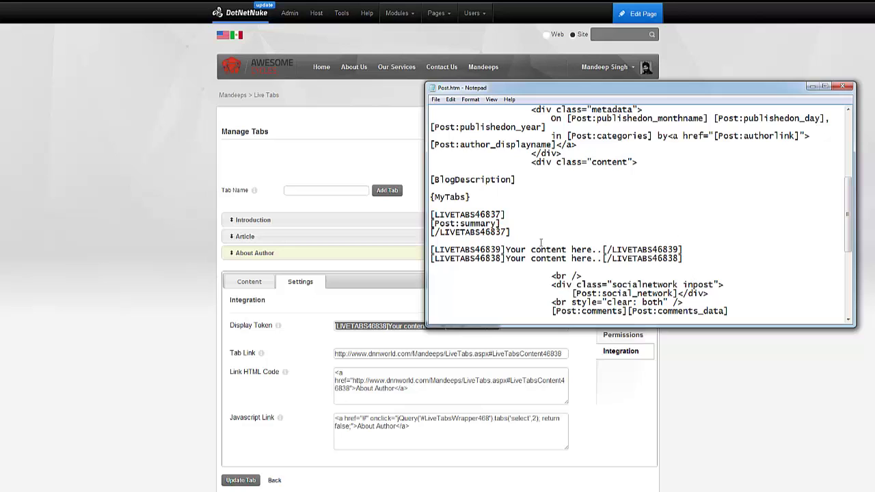
Step: Put the LIVETABS46837 block on one line directly above the other tokens and change its content to [Post:summary_description]
left_click(431, 223)
key("BackSpace")
key("BackSpace")
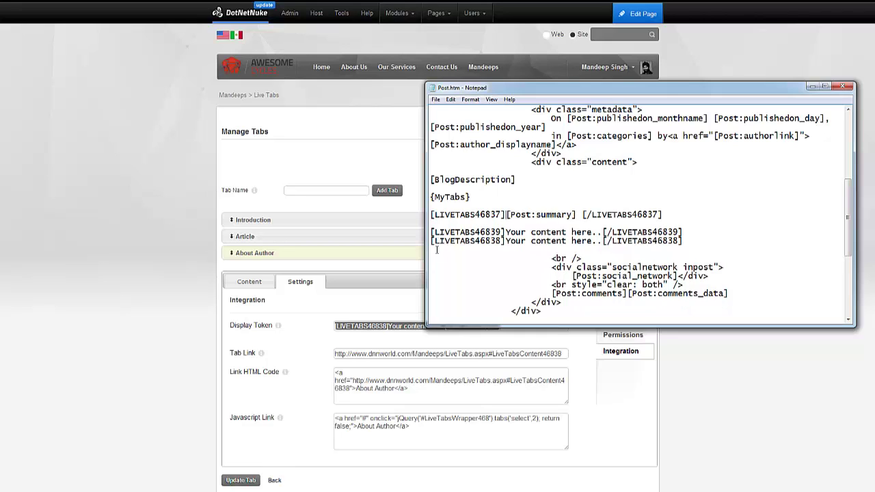
key("BackSpace")
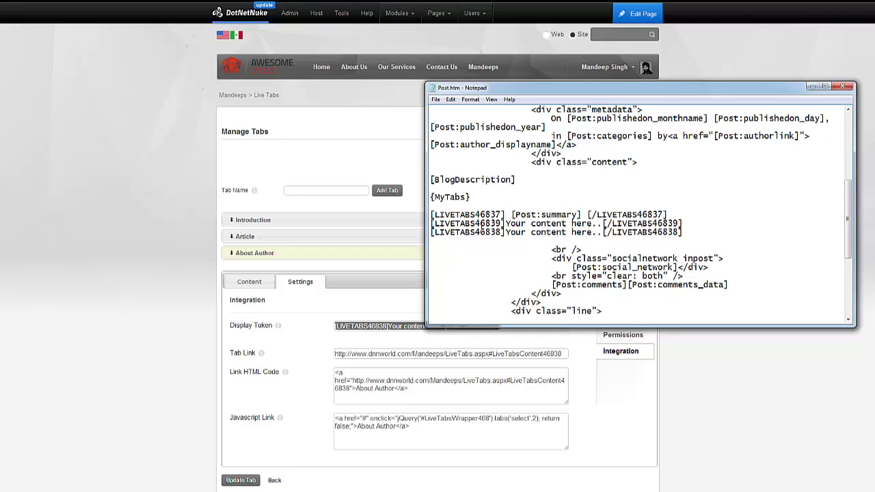
type("_description")
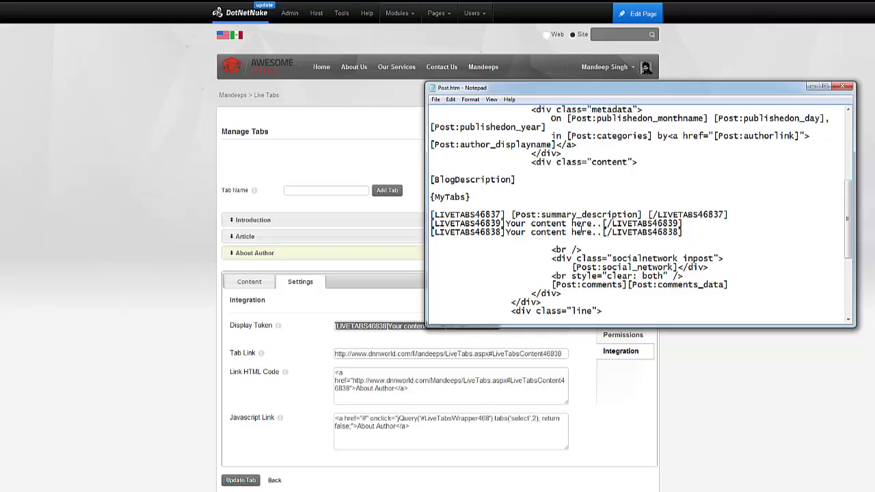
Step: Replace the placeholder text between the LIVETABS46839 tags with the [Post:summary_html] token
mouse_move(511, 217)
left_mouse_down()
mouse_move(432, 217)
mouse_move(643, 216)
mouse_move(504, 224)
left_mouse_up()
key("Delete")
type("[Post:summary_description]")
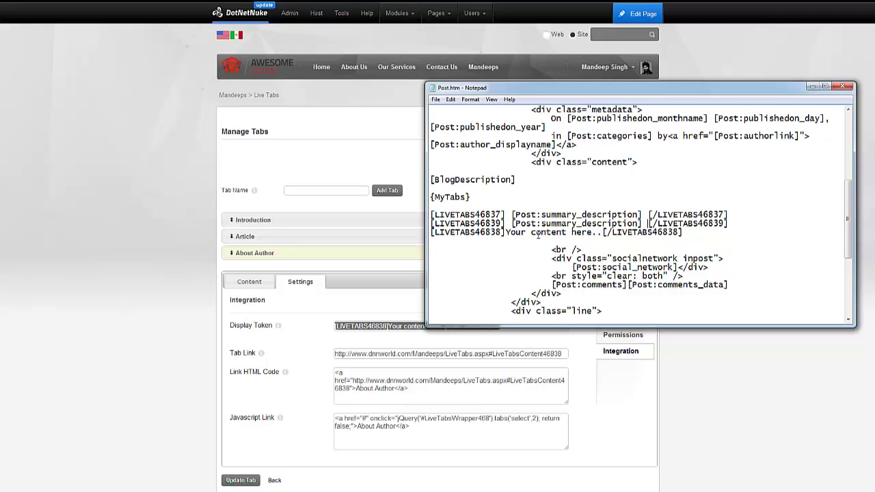
key("shift+Left")
key("shift+Left")
key("shift+Left")
key("shift+Left")
key("shift+Left")
key("shift+Left")
key("shift+Left")
key("shift+Left")
key("shift+Left")
key("shift+Left")
key("shift+Left")
type("html]")
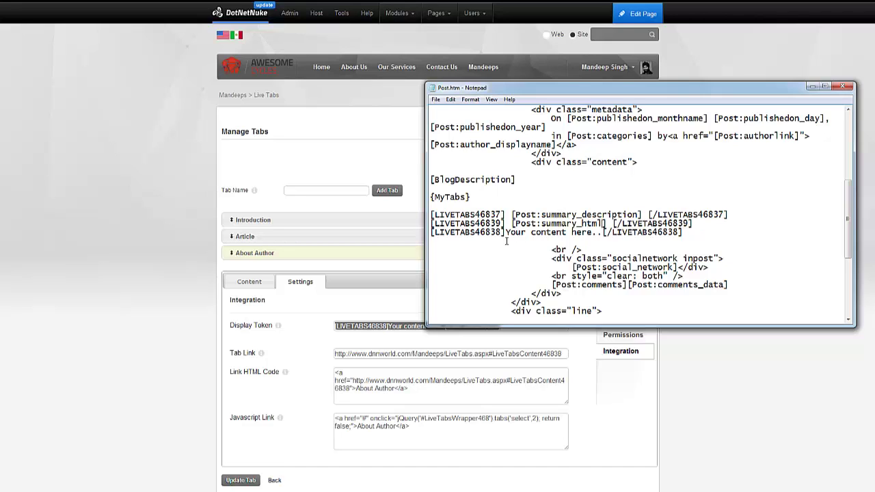
Step: Replace "Your content here.." between the LIVETABS46838 tags with the [BlogDescription] token, moved from above {MyTabs}
key("ctrl+Right")
key("ctrl+Right")
key("ctrl+Right")
key("ctrl+Right")
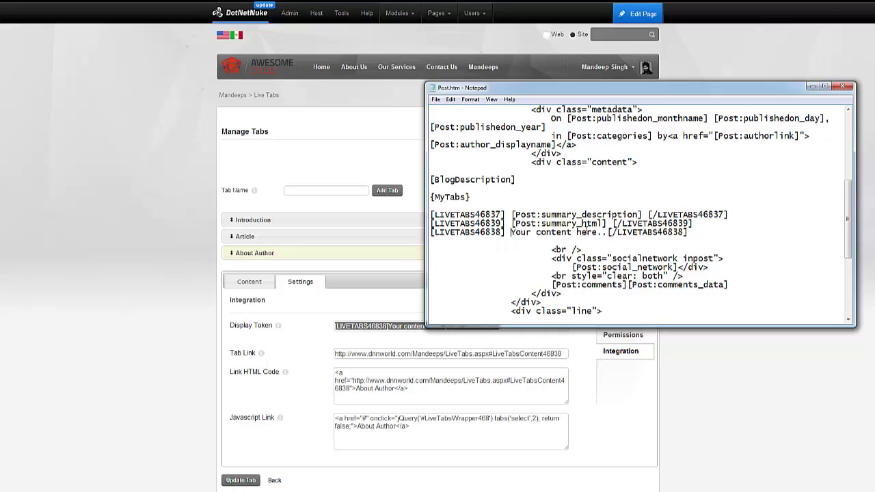
key("shift+Left")
key("shift+Left")
key("shift+Left")
key("shift+Left")
key("shift+Left")
key("shift+Left")
key("shift+Left")
key("shift+Left")
key("shift+Left")
key("shift+Left")
key("shift+Left")
key("shift+Left")
key("shift+Left")
key("shift+Left")
key("shift+Left")
key("shift+Left")
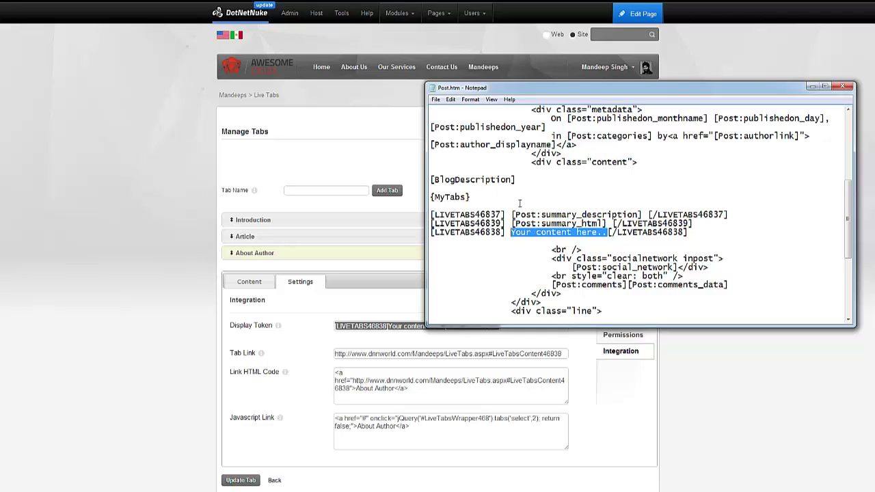
left_click_drag(517, 180, 422, 181)
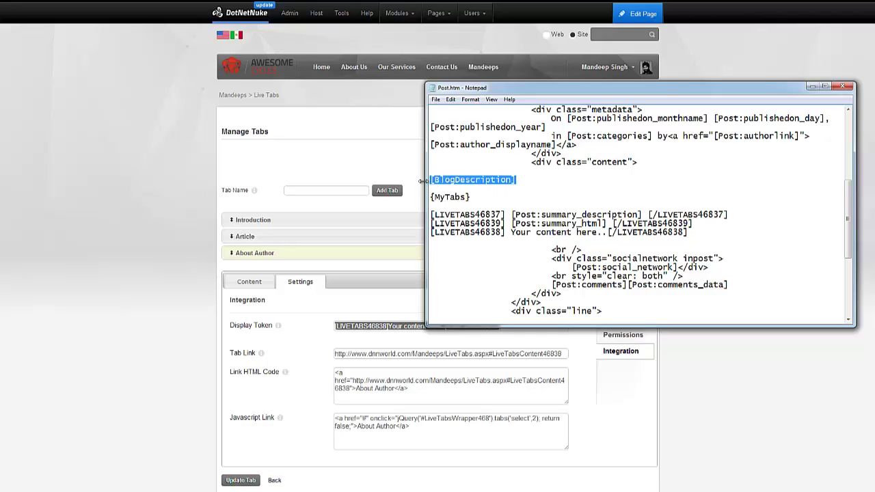
key("ctrl+x")
left_click_drag(510, 232, 606, 233)
key("ctrl+v")
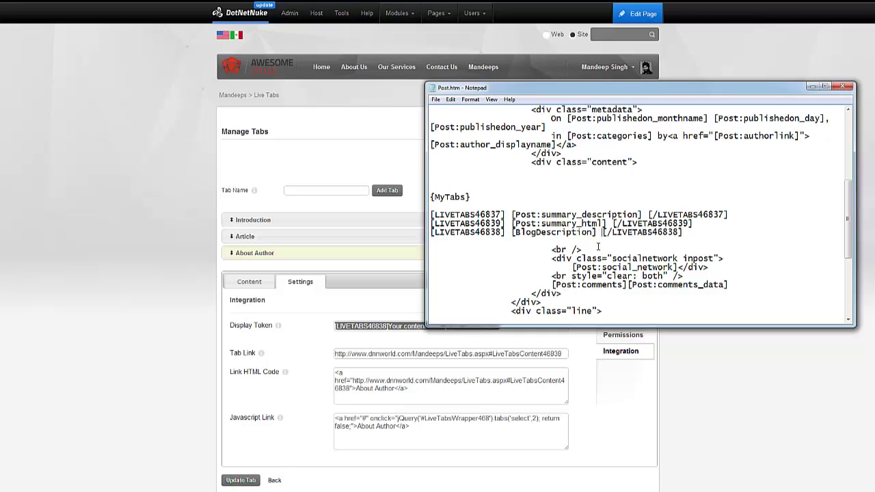
Step: Remove the extra empty lines above {MyTabs} and save Post.htm
left_click(505, 186)
key("BackSpace")
key("BackSpace")
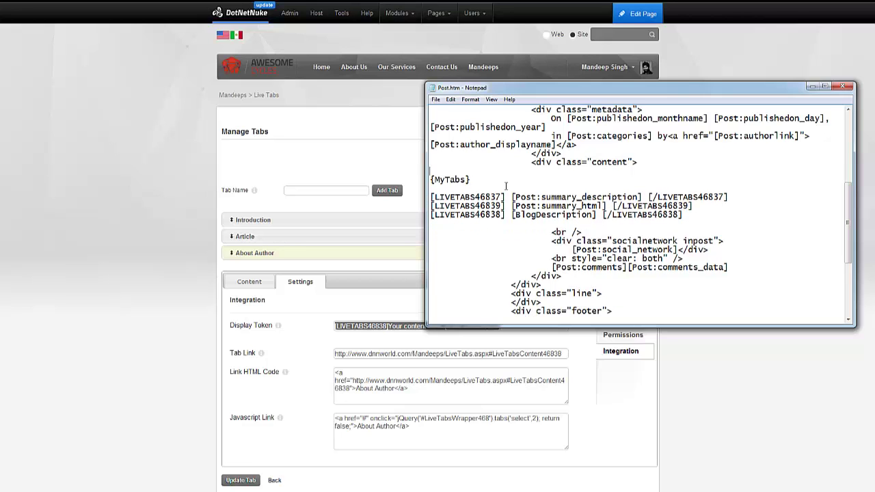
left_click(435, 99)
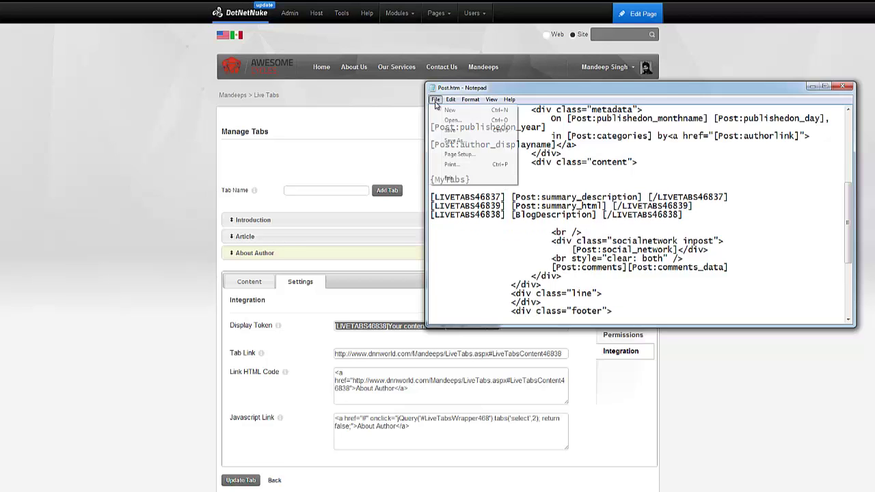
left_click(449, 130)
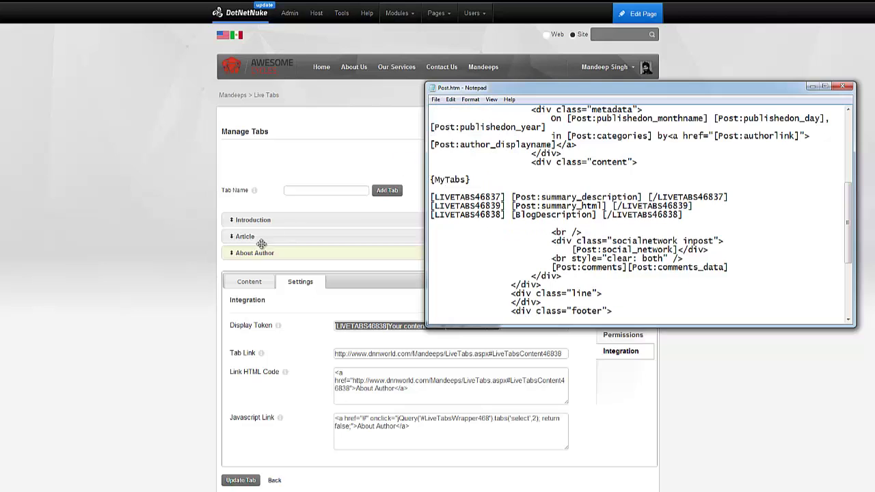
Step: Put the Post.htm window away, return to the Live Blog page and open the "Working With Live Tabs Advanced Mode" post
left_click_drag(574, 88, 820, 81)
left_click(835, 86)
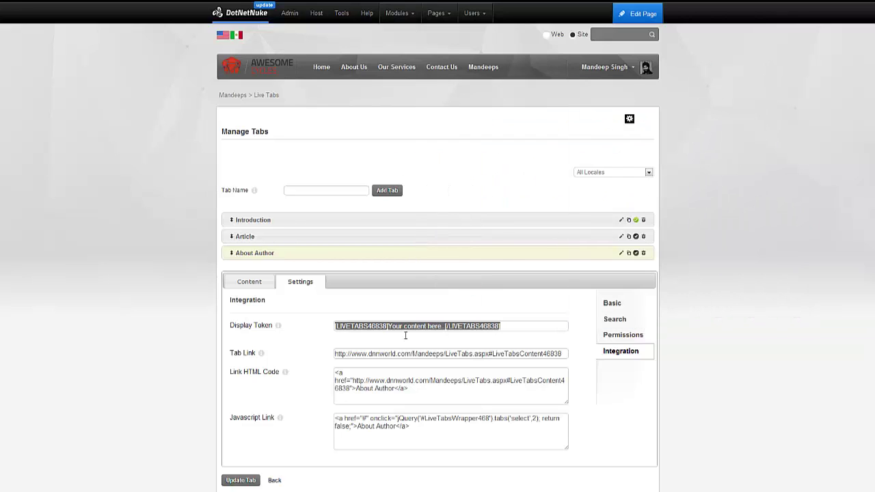
left_click(353, 86)
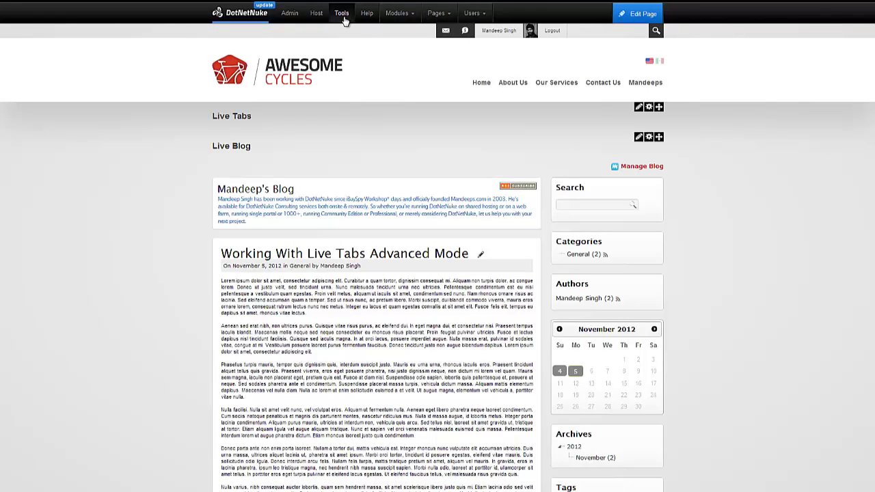
mouse_move(343, 19)
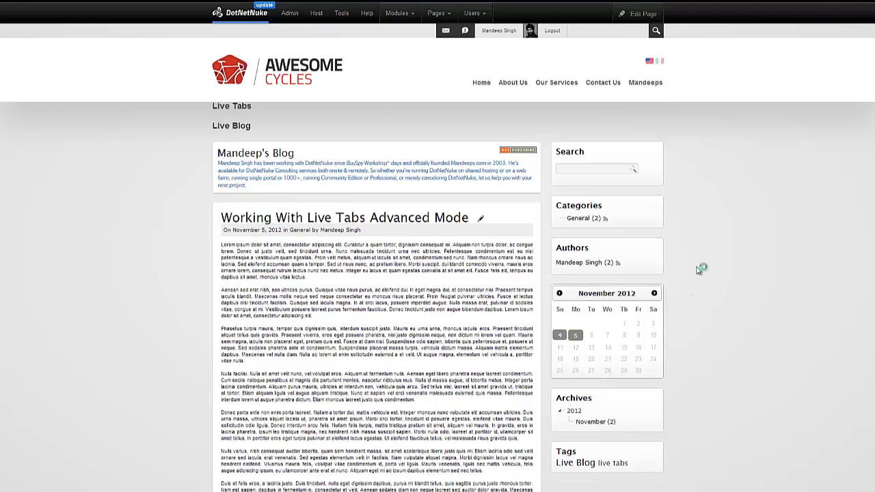
left_click(402, 220)
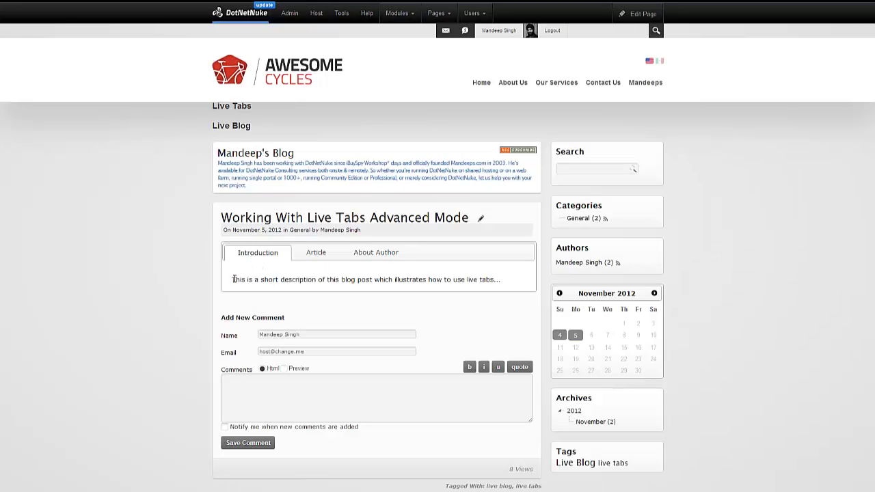
Step: Examine the content of the post's Introduction, Article and About Author tabs, highlighting the text in each
left_click_drag(233, 279, 494, 280)
left_click(324, 257)
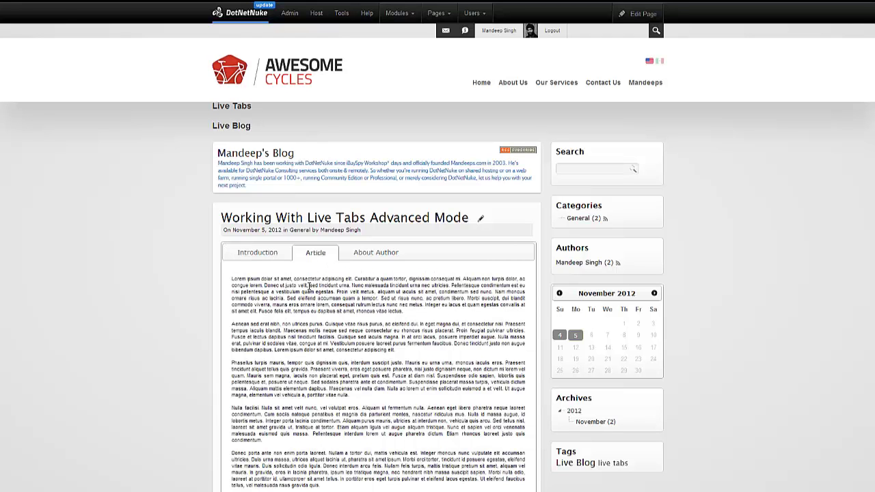
scroll(324, 262, "down", 1)
left_click_drag(243, 244, 263, 334)
scroll(262, 334, "down", 4)
left_click(299, 390)
scroll(298, 390, "up", 5)
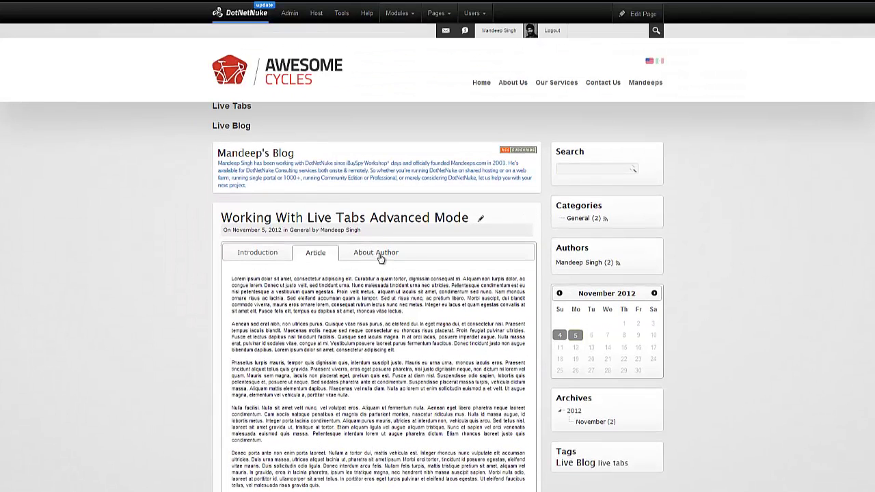
left_click(379, 255)
left_click_drag(227, 164, 486, 304)
left_click(437, 301)
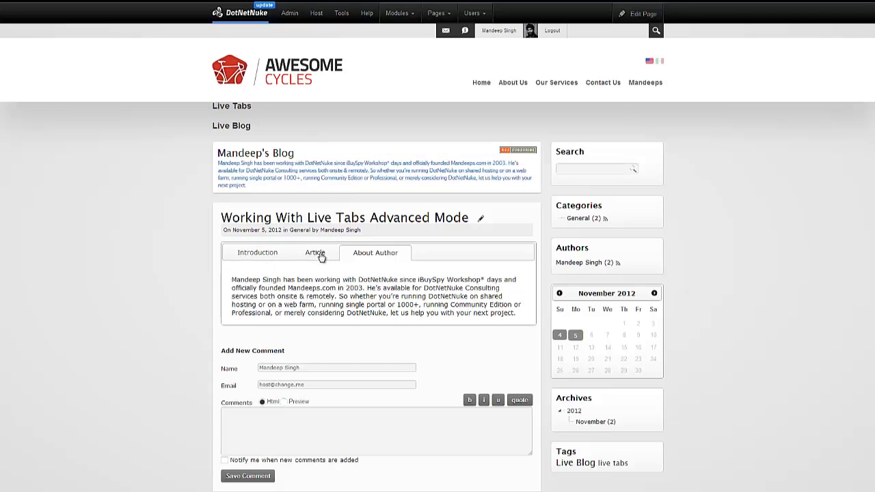
Step: Return to the Live Tabs page with the blog's post list and open the "Welcome to Live Blog" post
mouse_move(645, 82)
mouse_move(645, 106)
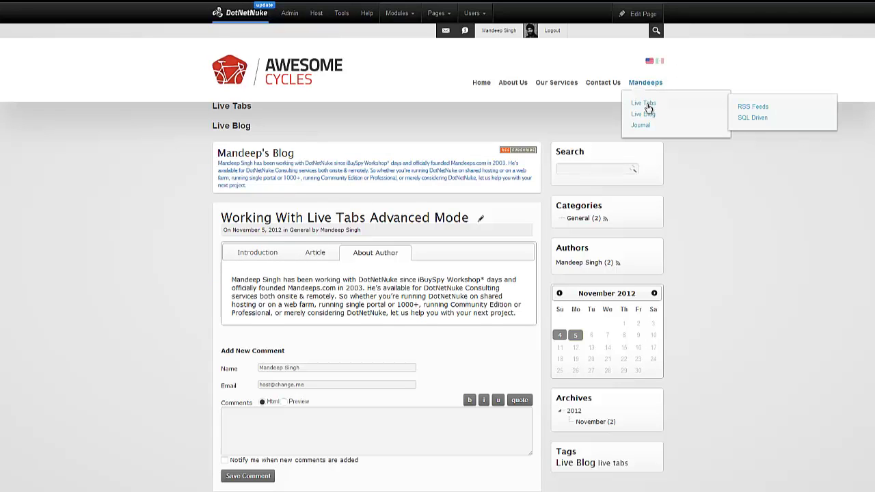
left_click(648, 106)
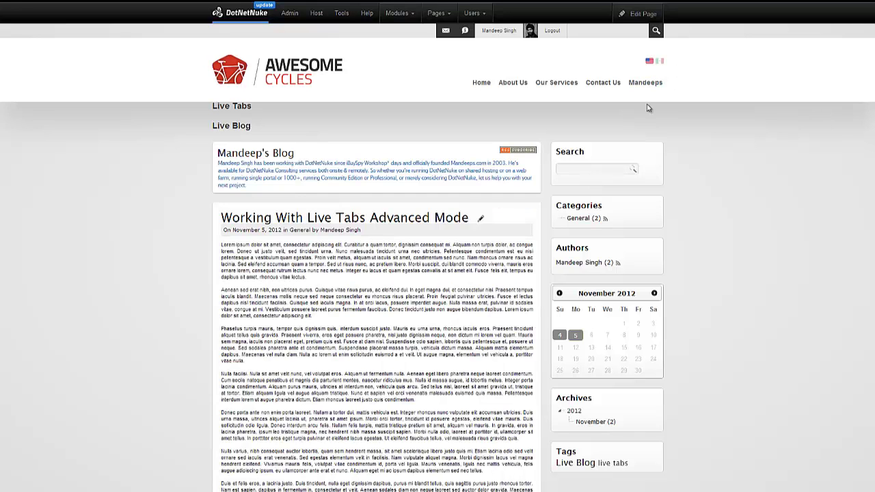
scroll(687, 253, "down", 5)
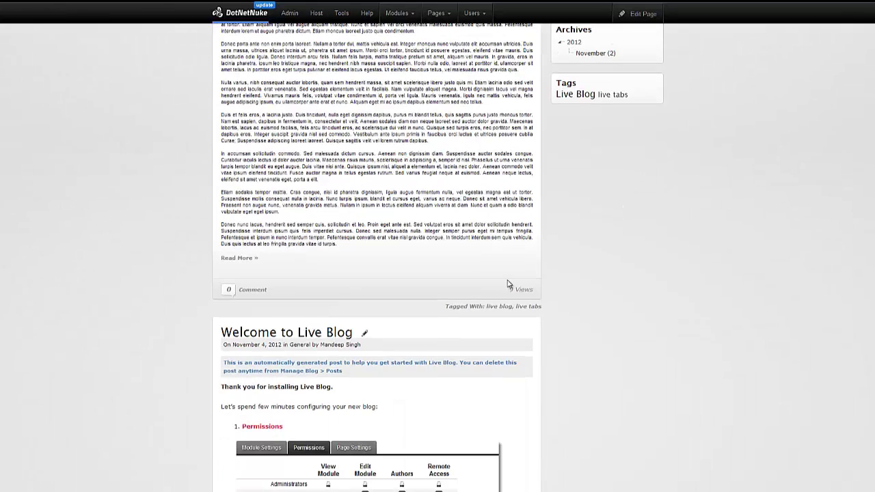
scroll(463, 270, "down", 1)
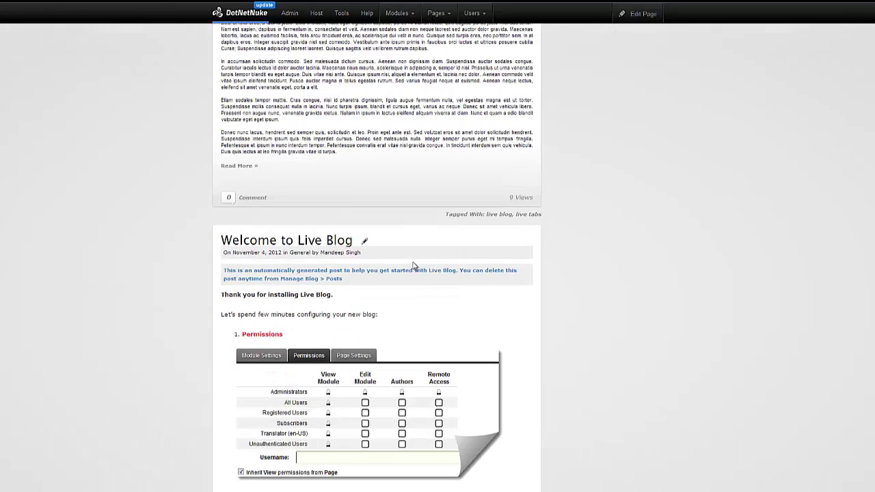
left_click(324, 245)
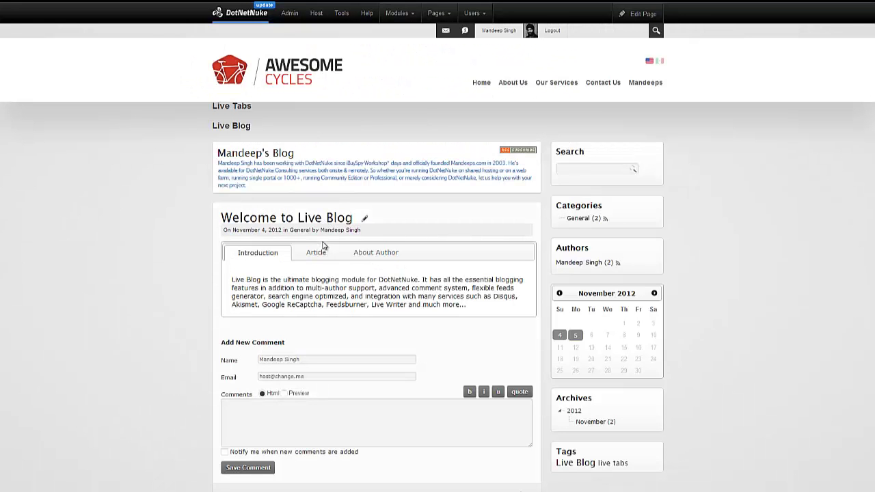
Step: Examine the "Welcome to Live Blog" post's Introduction, Article and About Author tabs, highlighting introduction and author text, and return to Introduction
left_click_drag(232, 281, 306, 297)
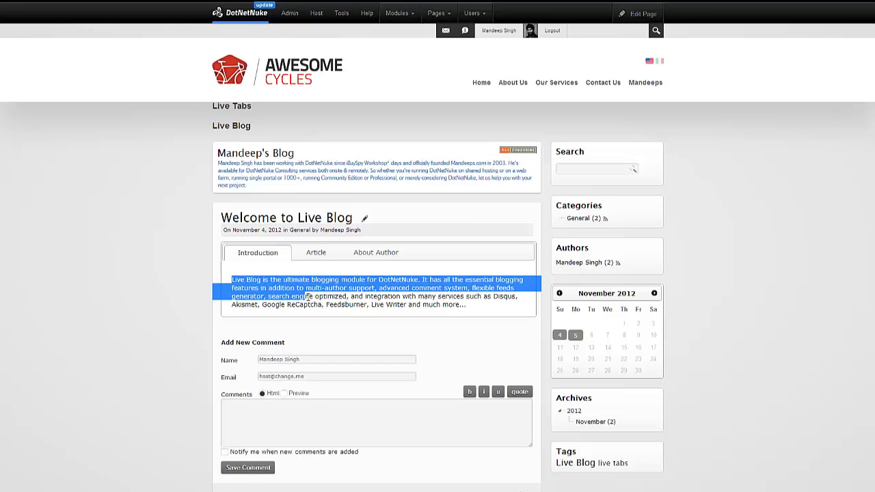
left_click(315, 253)
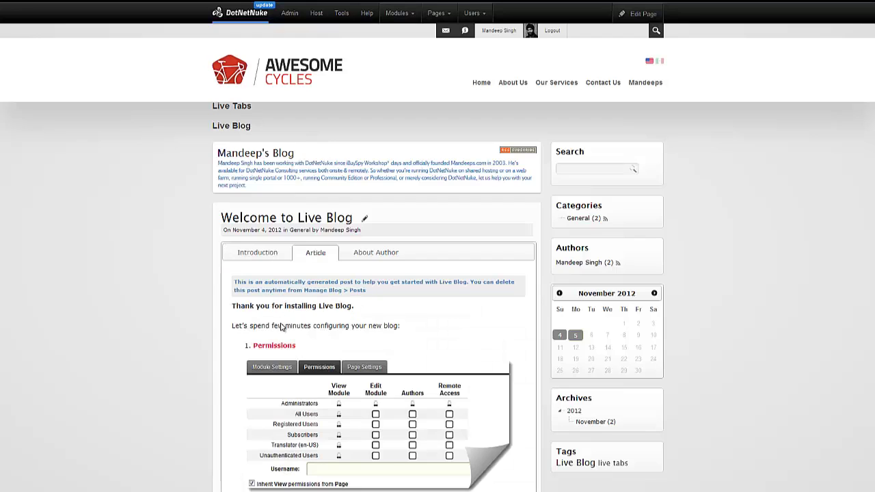
scroll(284, 325, "down", 6)
scroll(286, 299, "down", 5)
scroll(286, 299, "up", 15)
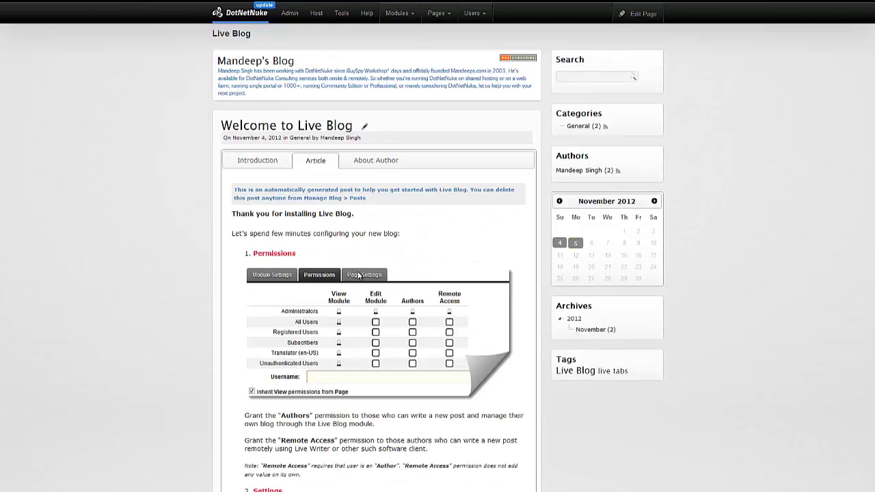
left_click(375, 160)
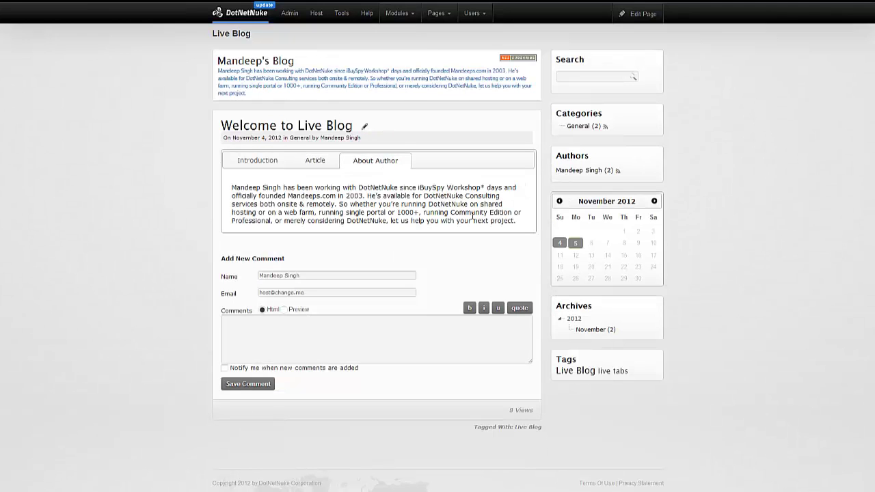
left_click_drag(517, 222, 196, 194)
left_click(196, 194)
left_click(241, 157)
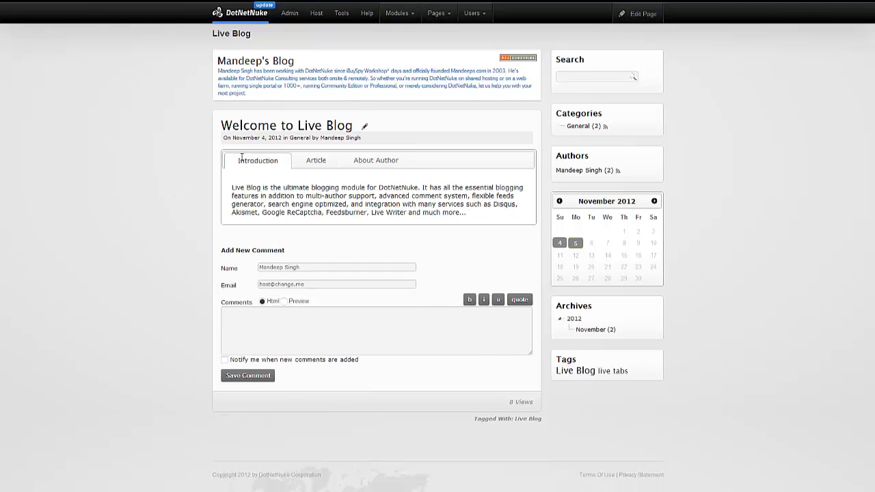
Step: Go back from the "Welcome to Live Blog" post to the Live Tabs page with the post list
scroll(242, 157, "up", 2)
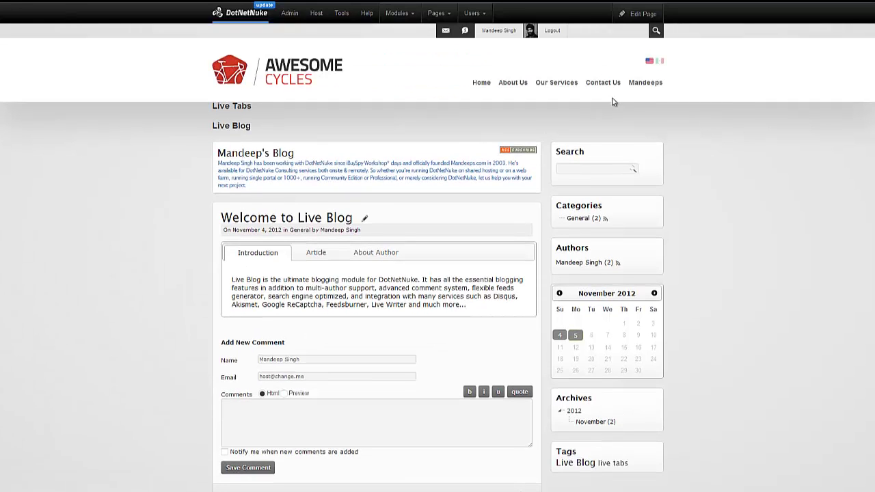
mouse_move(645, 83)
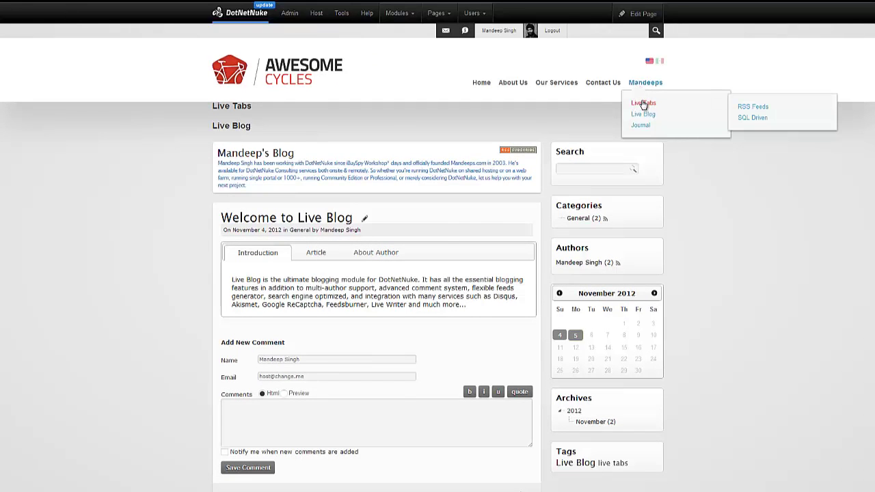
left_click(643, 103)
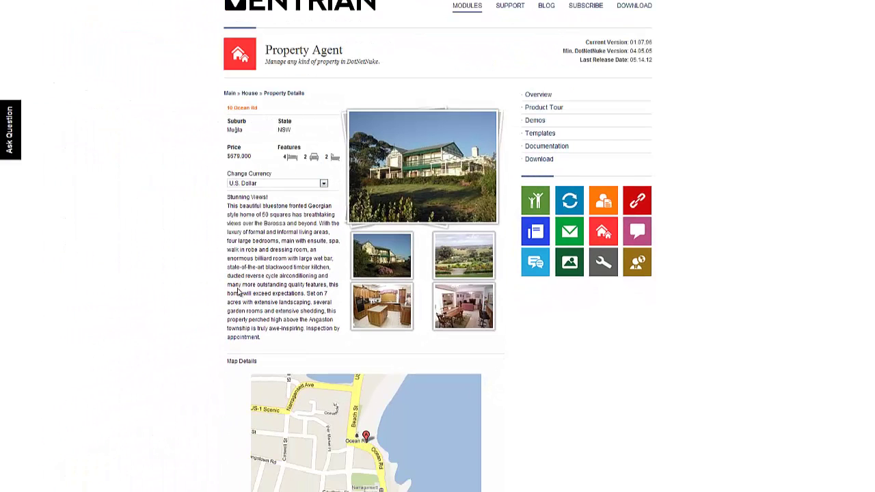
Step: Examine the Property Agent demo's property details page, including the description, photos, map, agent details and More Information form
scroll(239, 288, "down", 3)
scroll(297, 343, "down", 4)
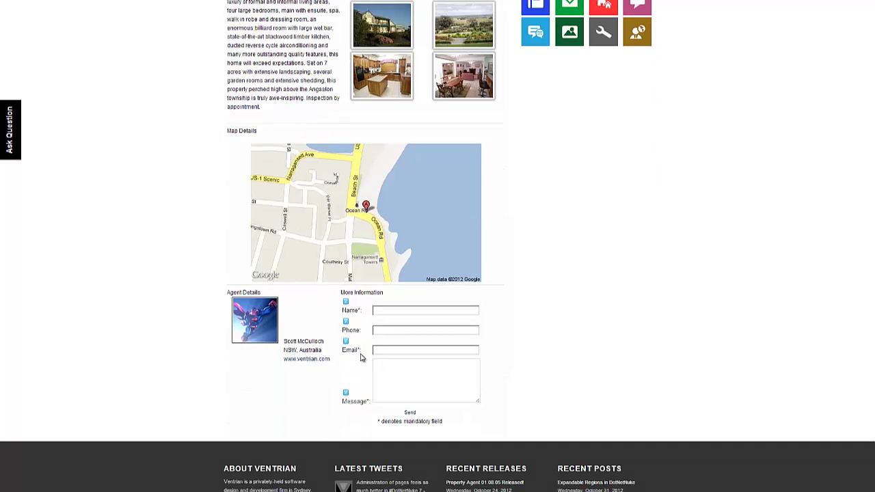
scroll(357, 307, "up", 5)
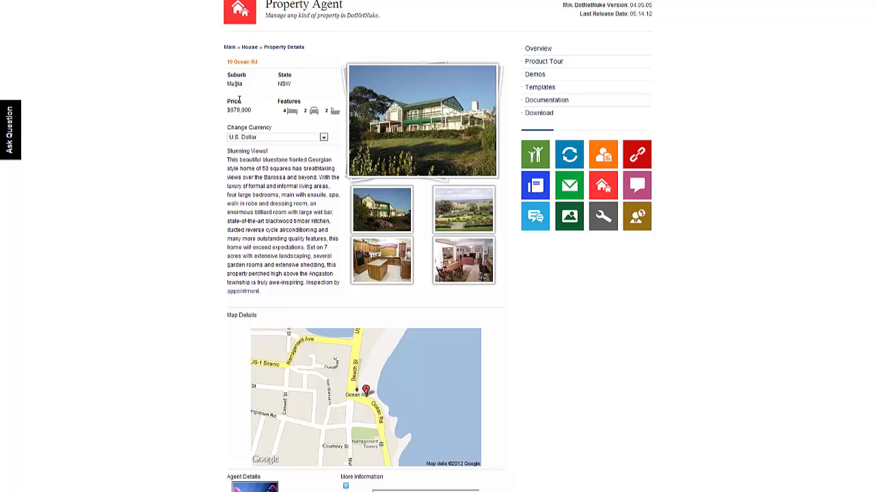
scroll(299, 272, "down", 2)
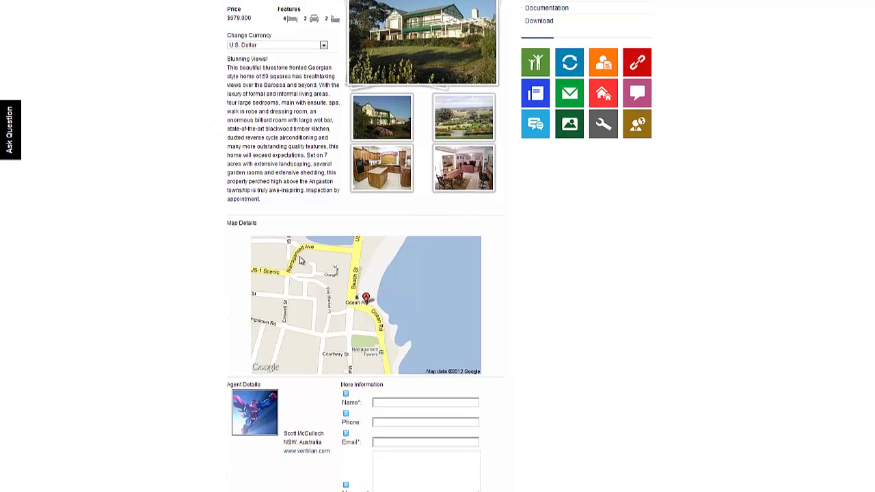
scroll(225, 87, "up", 3)
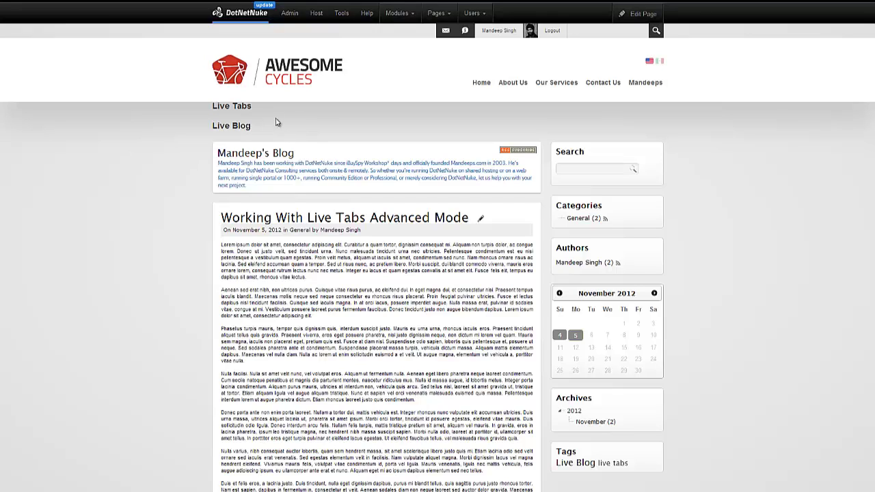
Step: Highlight the Live Tabs module title above the blog and open the "Working With Live Tabs Advanced Mode" post
left_click_drag(248, 106, 210, 111)
scroll(210, 110, "down", 5)
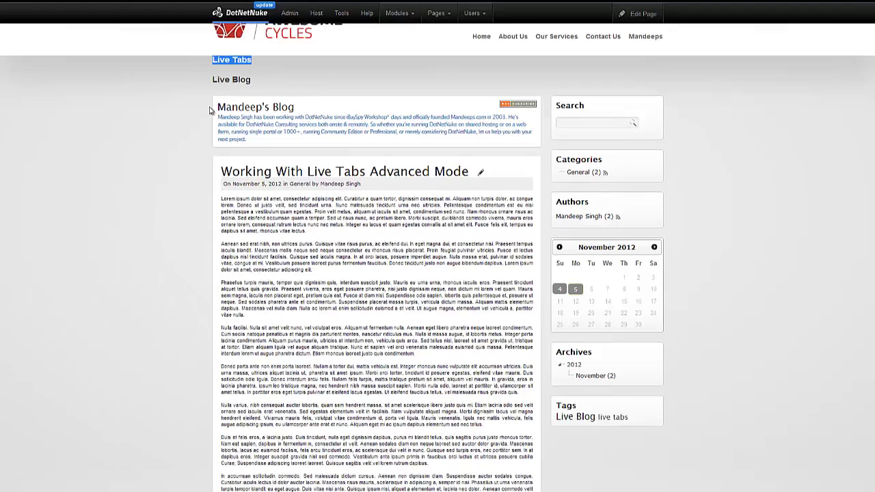
scroll(211, 111, "up", 5)
left_click(310, 177)
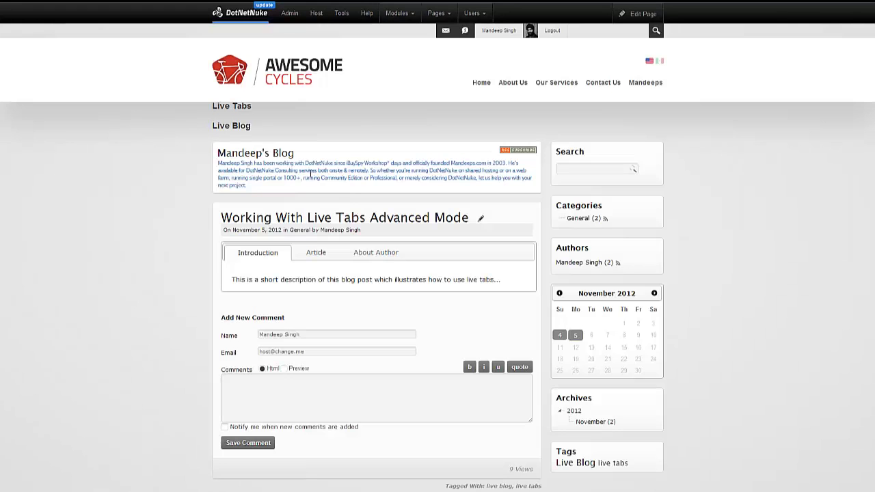